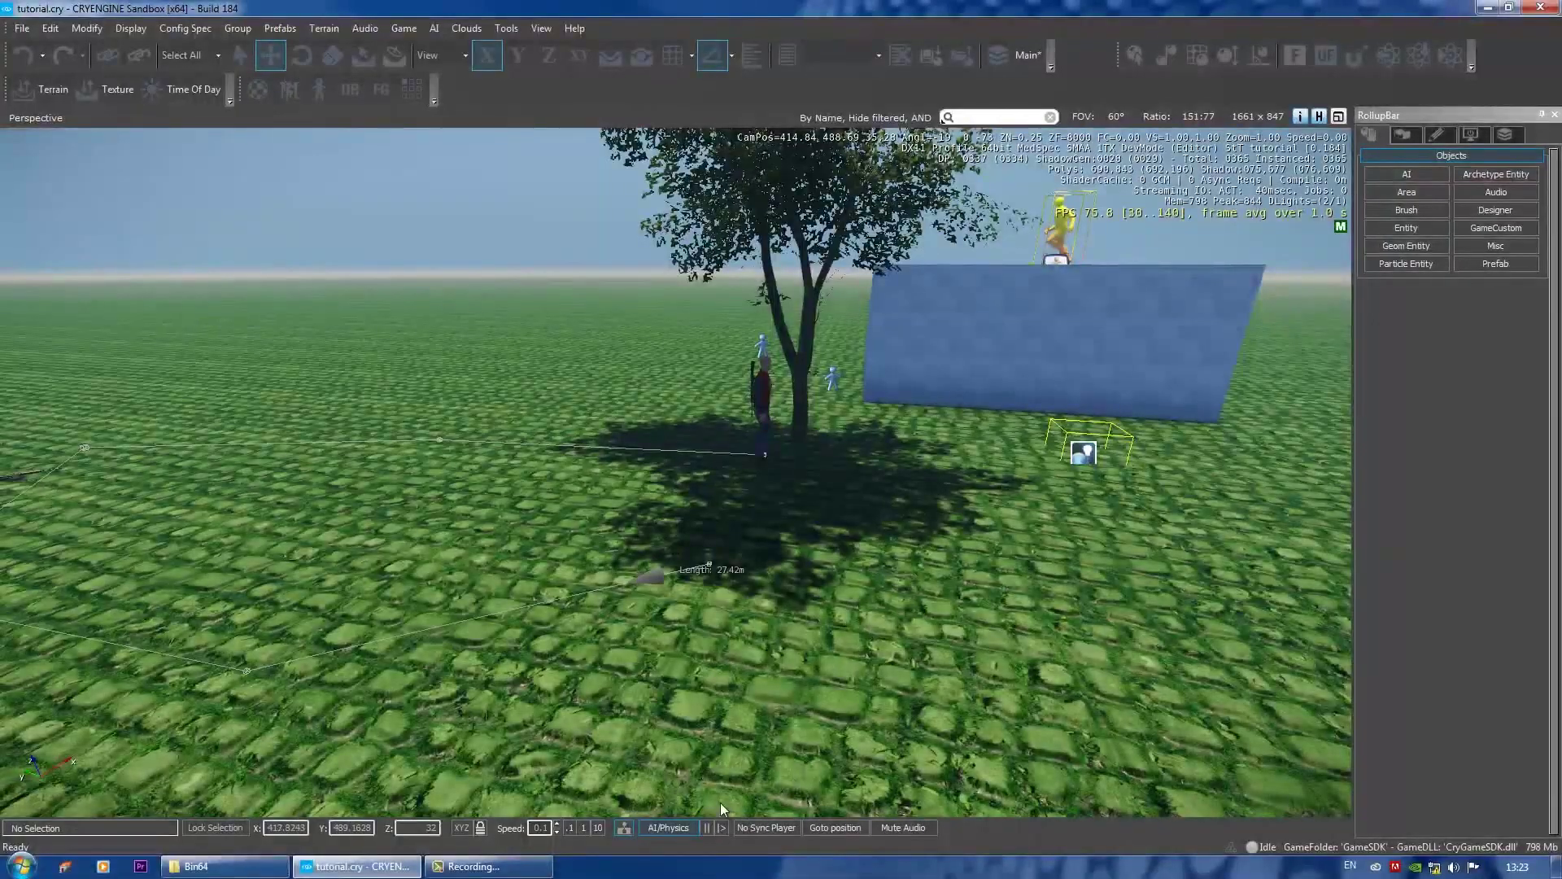
Stop the AI/Physics simulation and delete the old AI path on the ground near the tree
click(682, 827)
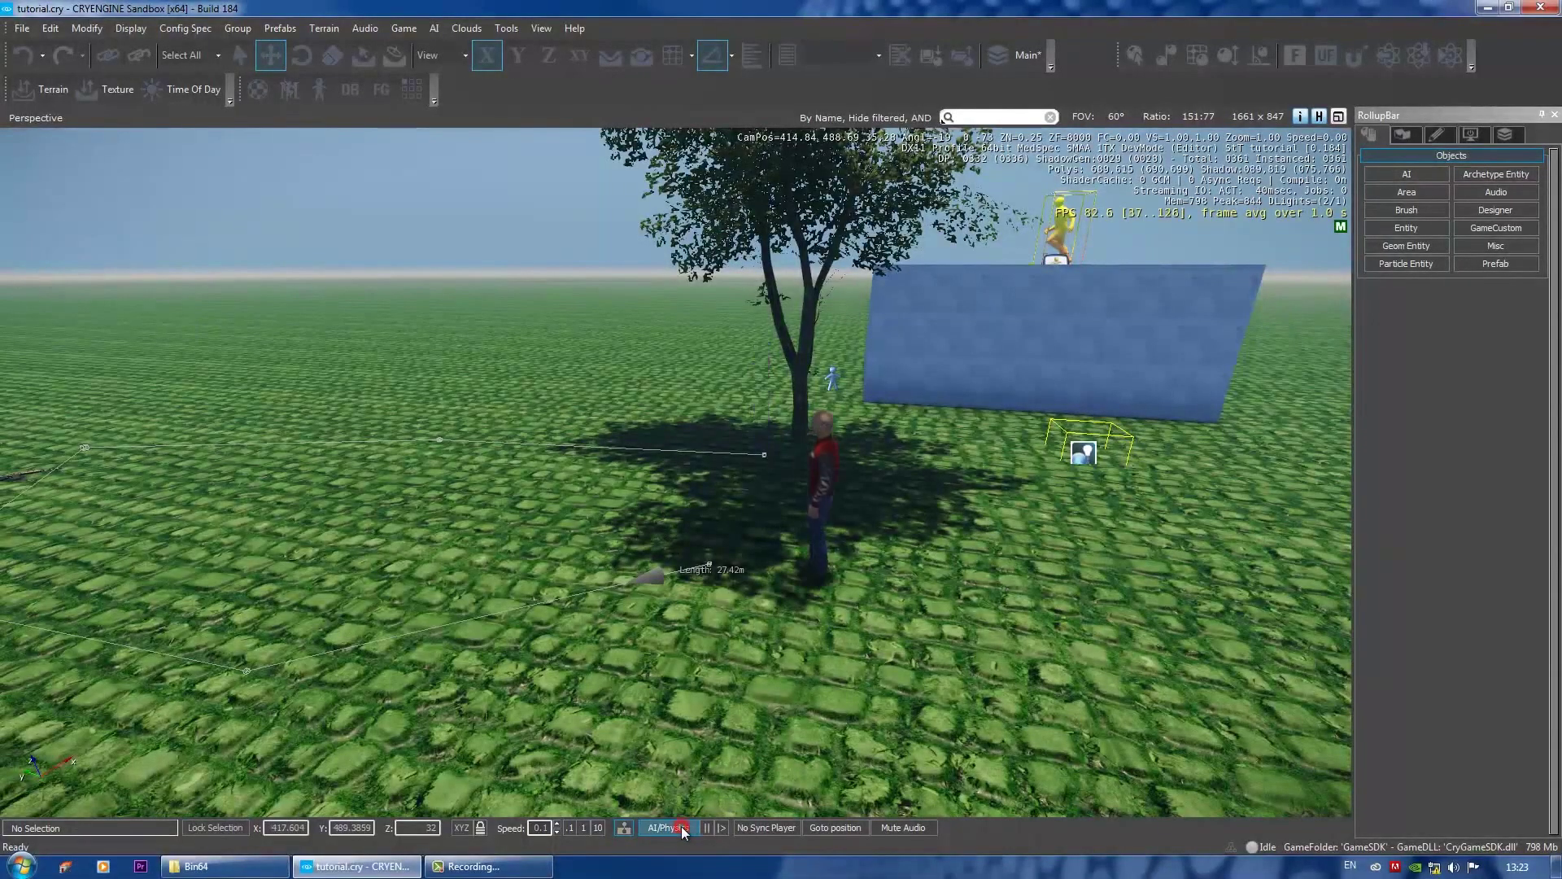
click(668, 576)
key(Delete)
click(712, 472)
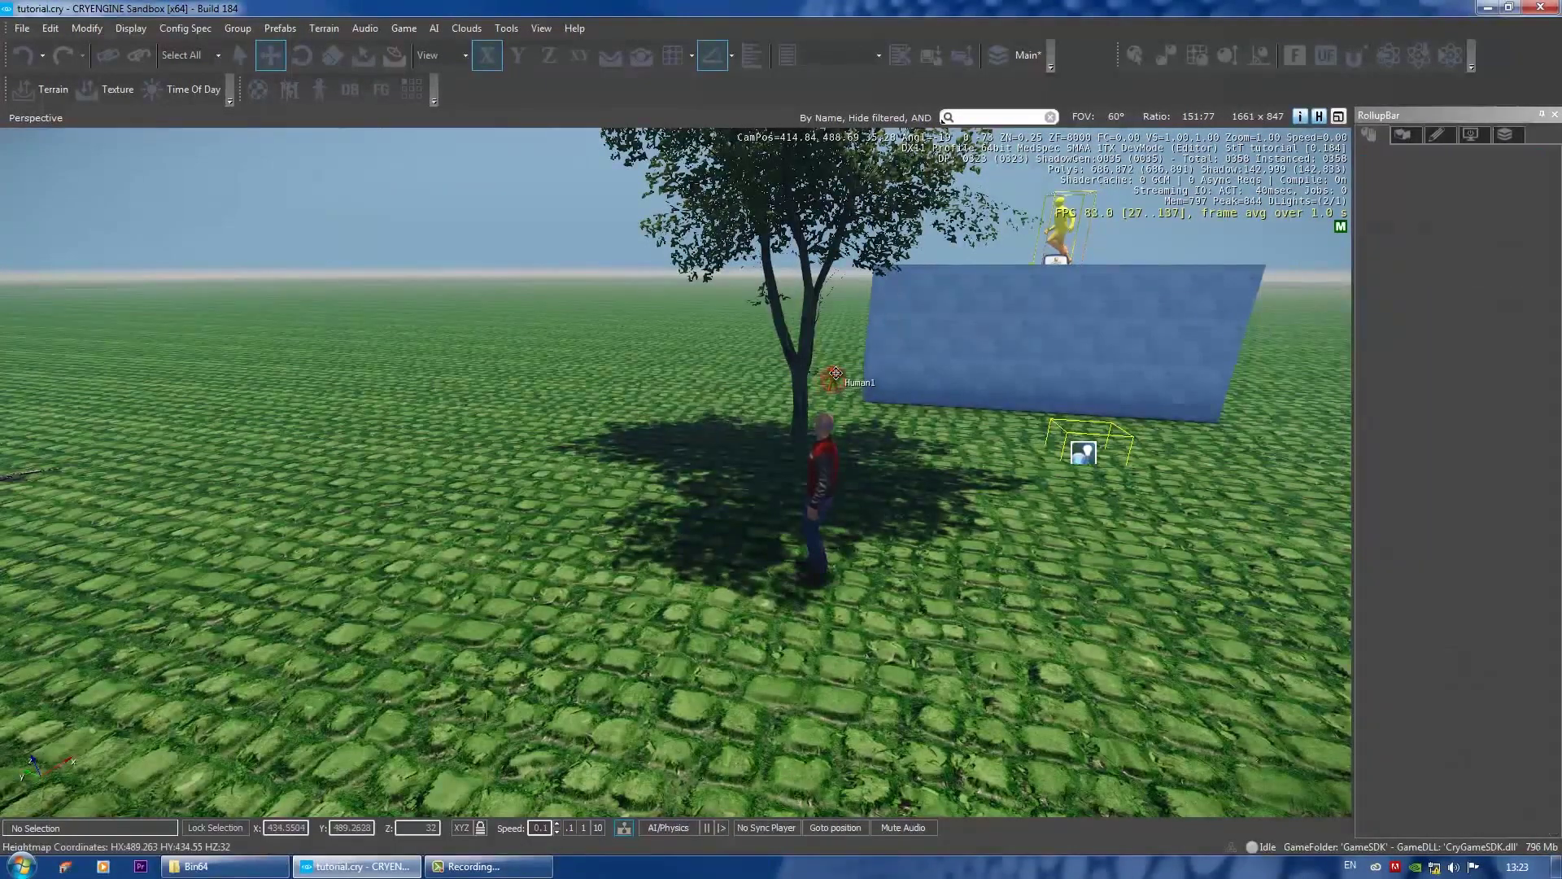
Delete the old human character standing in front of the tree
click(813, 565)
key(Delete)
click(732, 468)
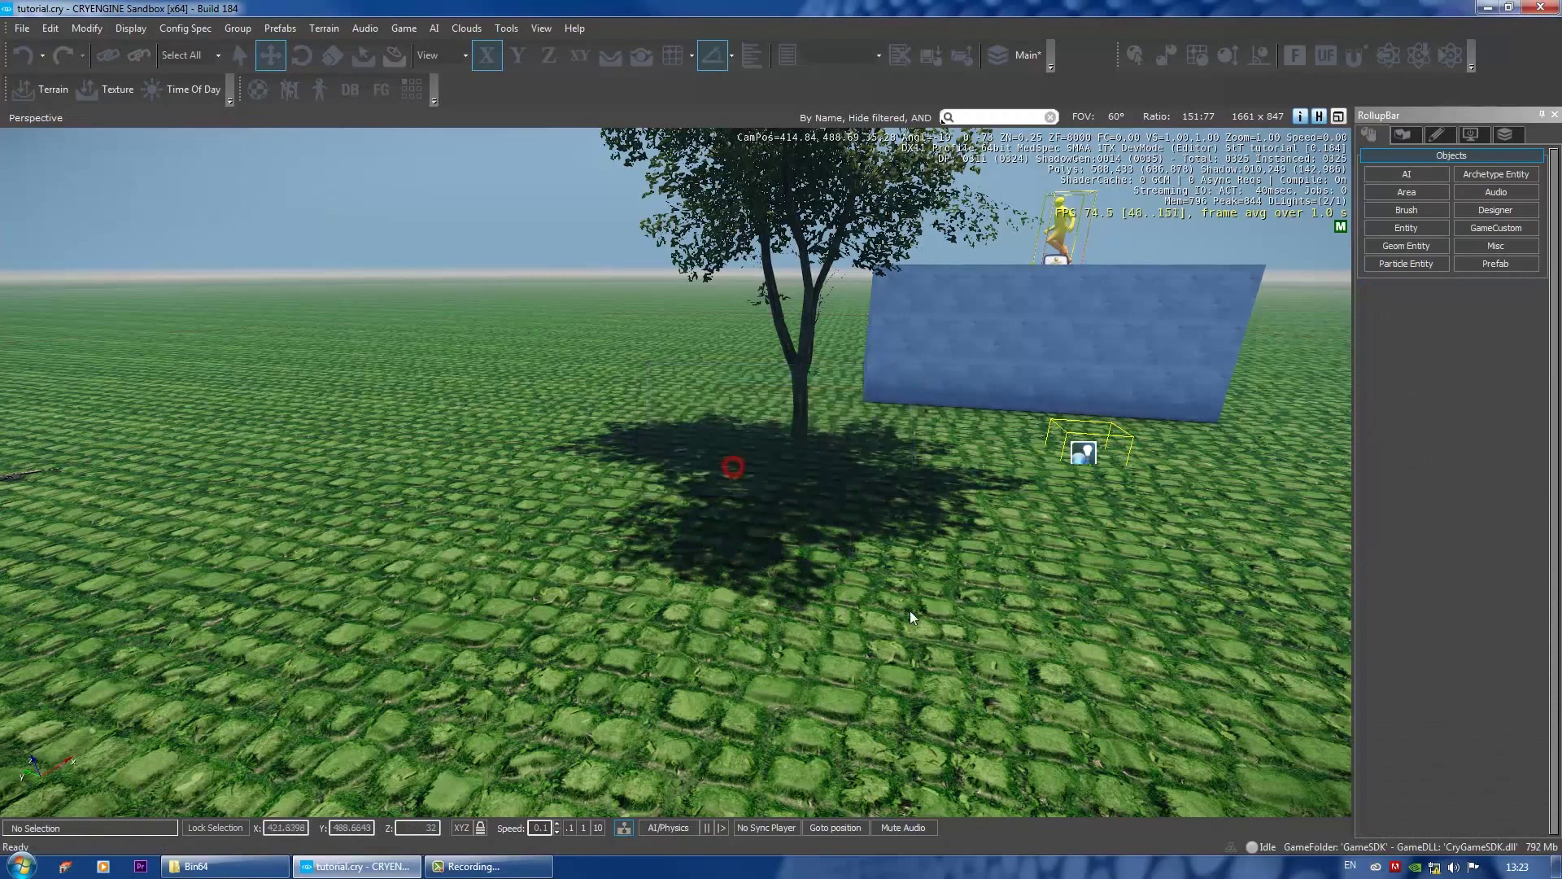
Place a Human entity from the AI Characters category on the ground in the tree's shadow
click(1419, 228)
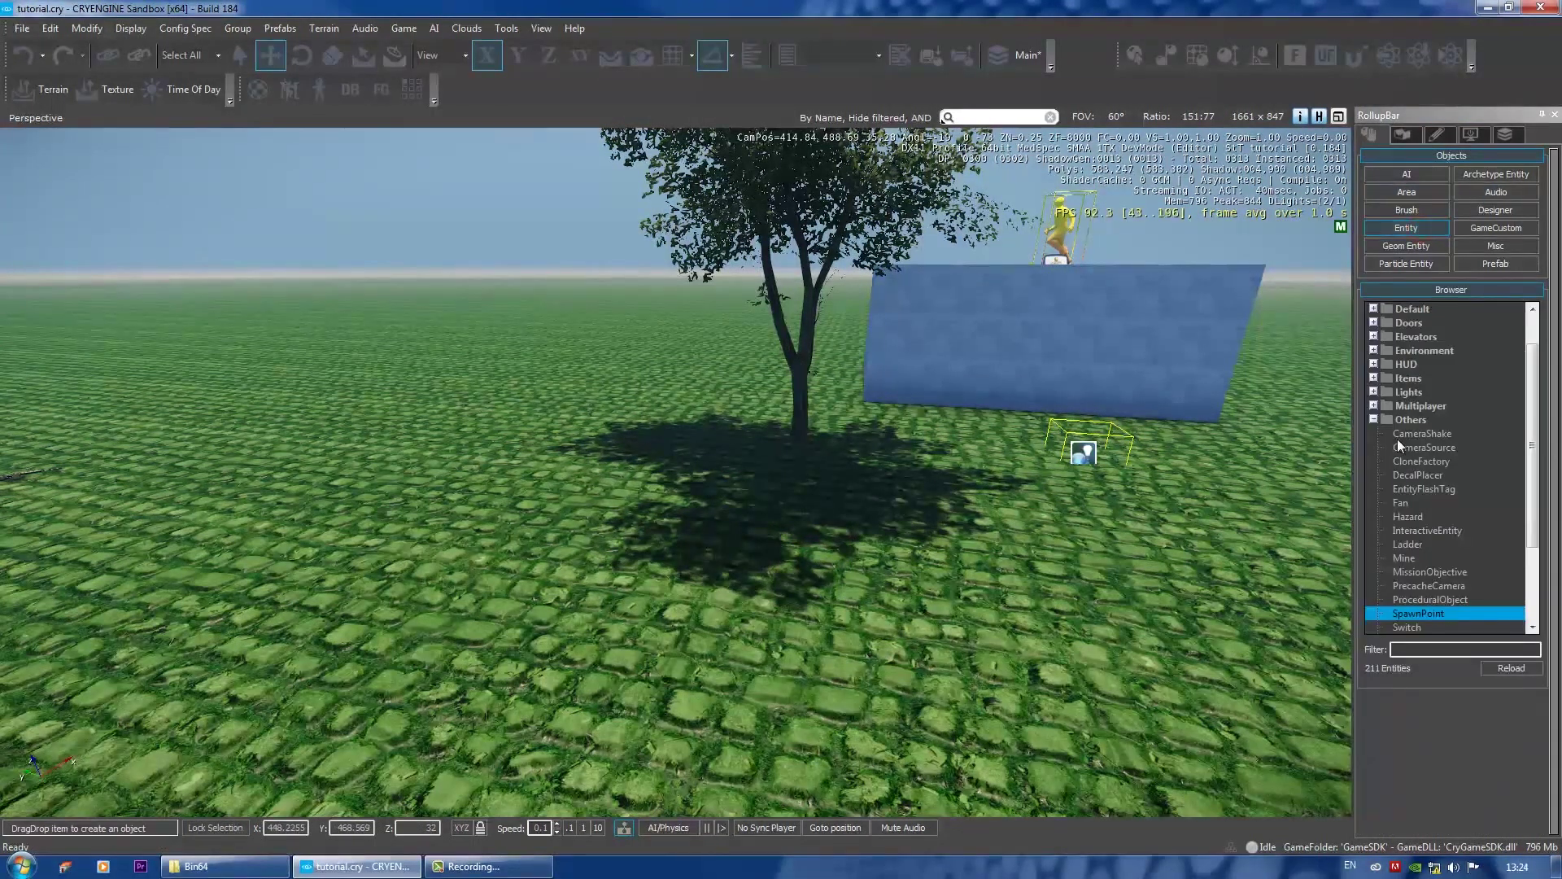
scroll(1398, 438, up, 6)
scroll(1154, 433, down, 4)
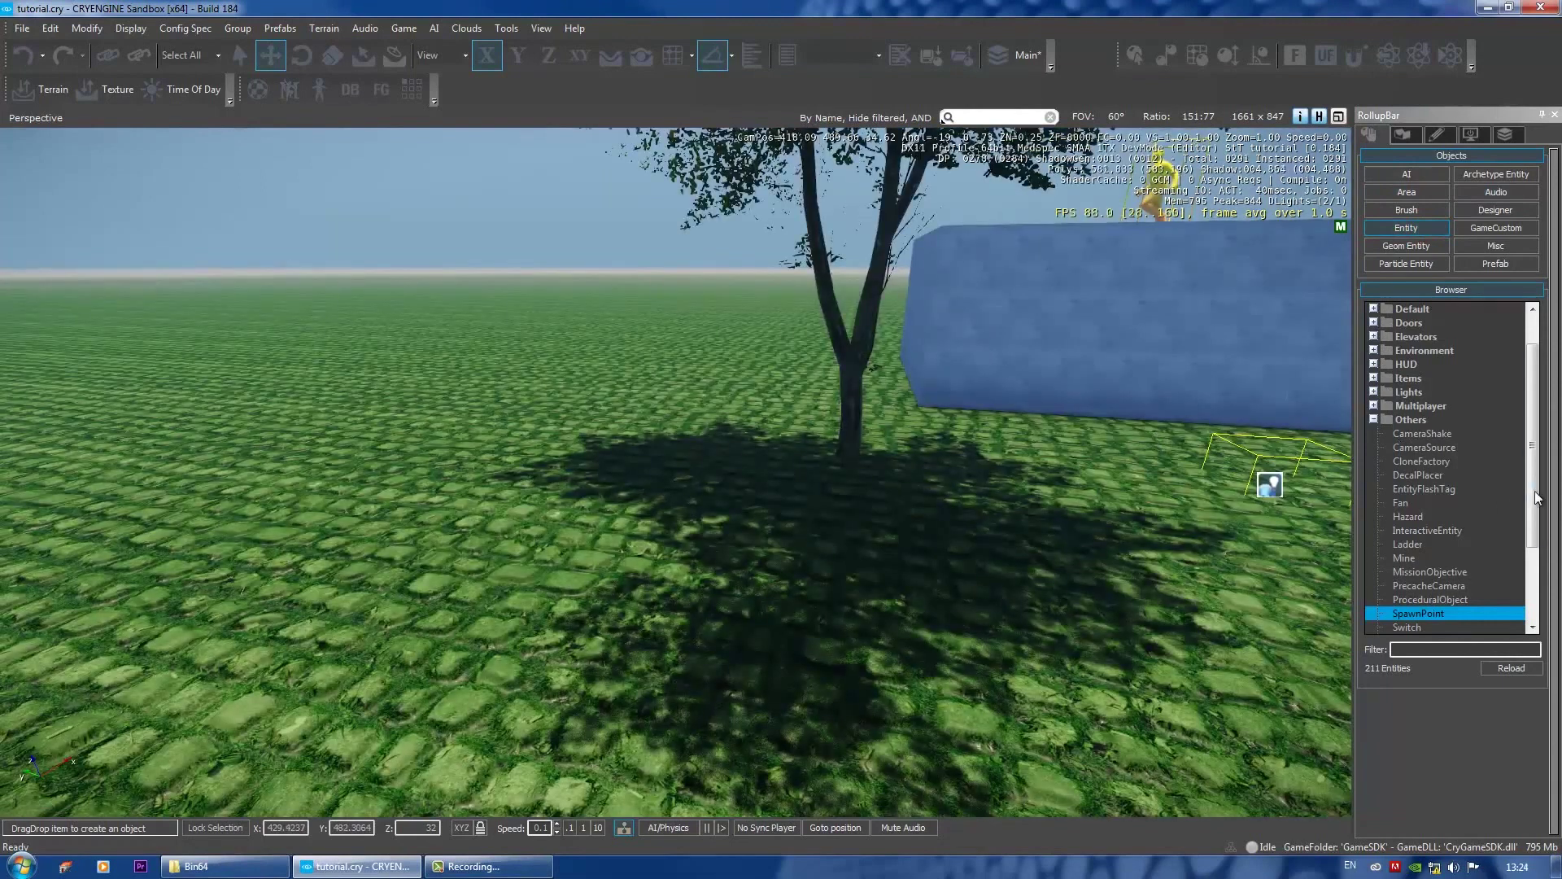
drag(1538, 498, 1532, 373)
click(1373, 309)
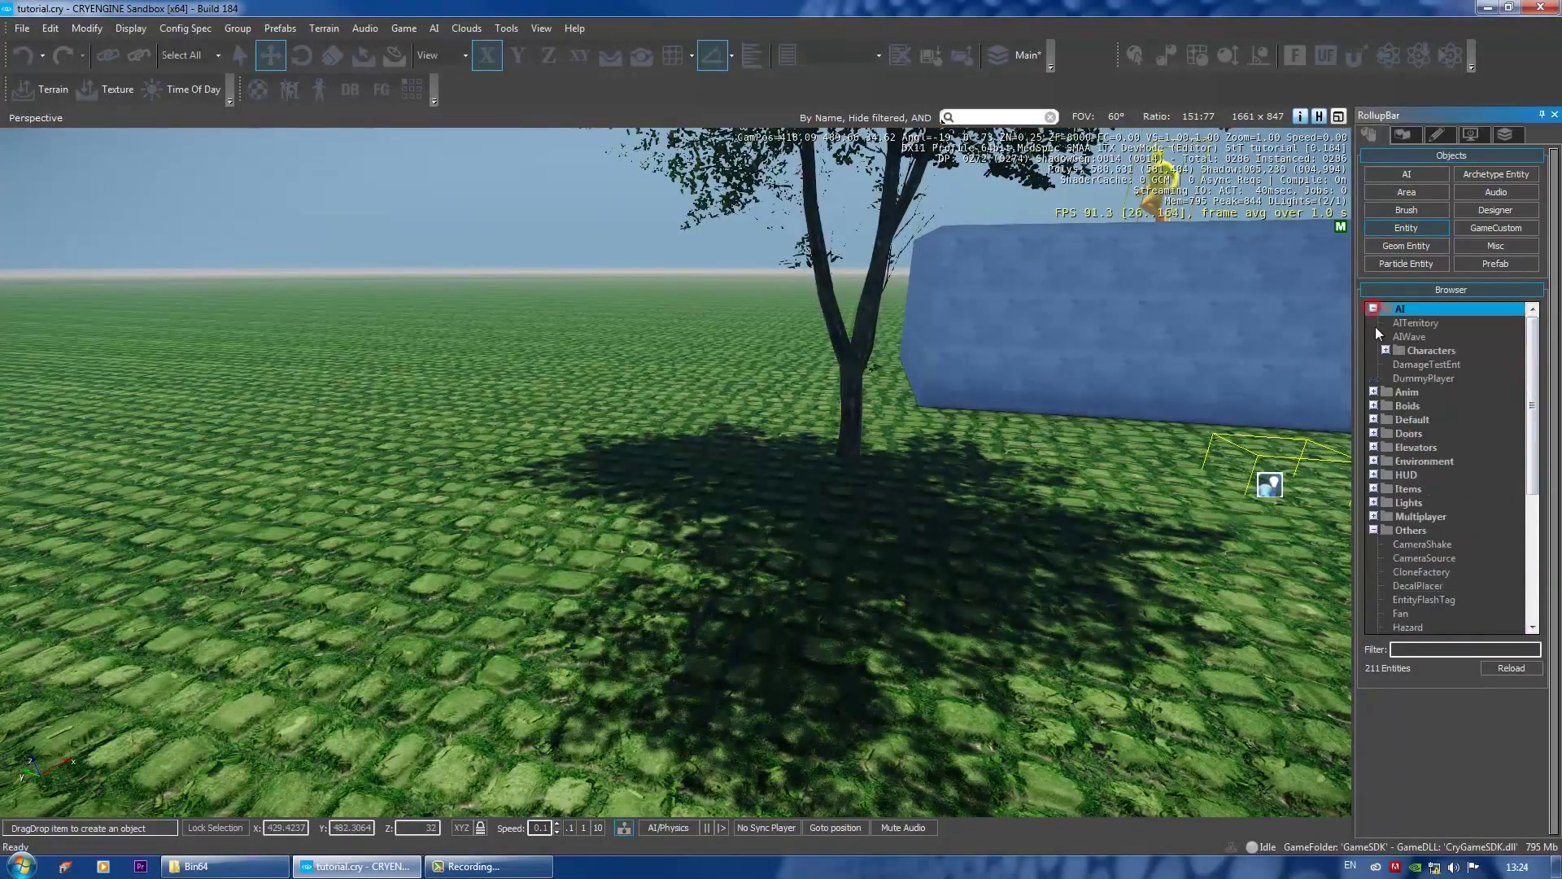
double_click(1391, 352)
click(1421, 365)
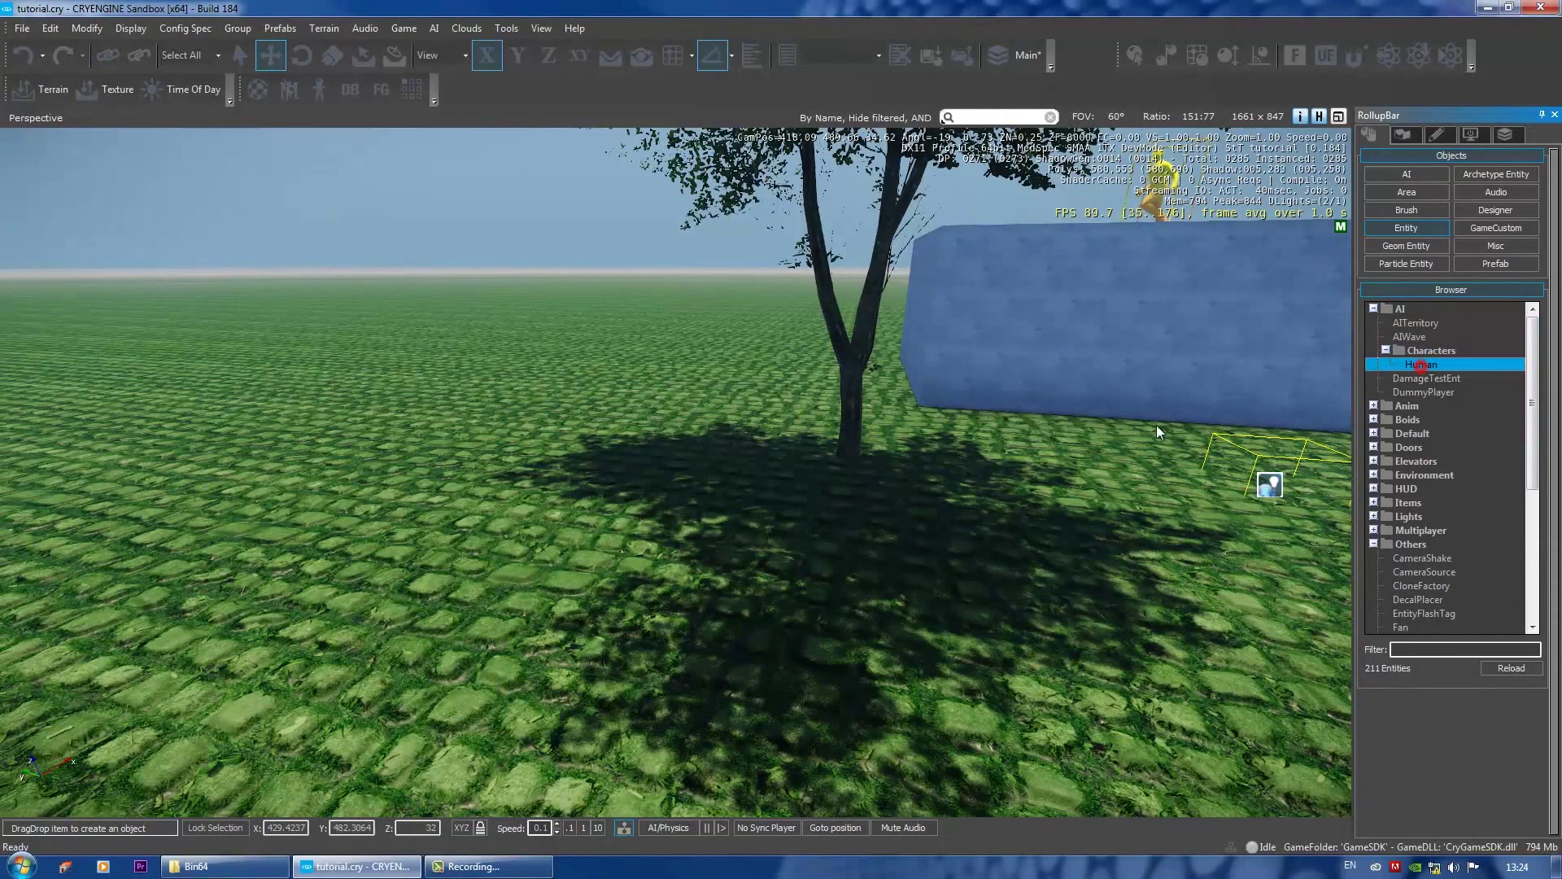
click(713, 613)
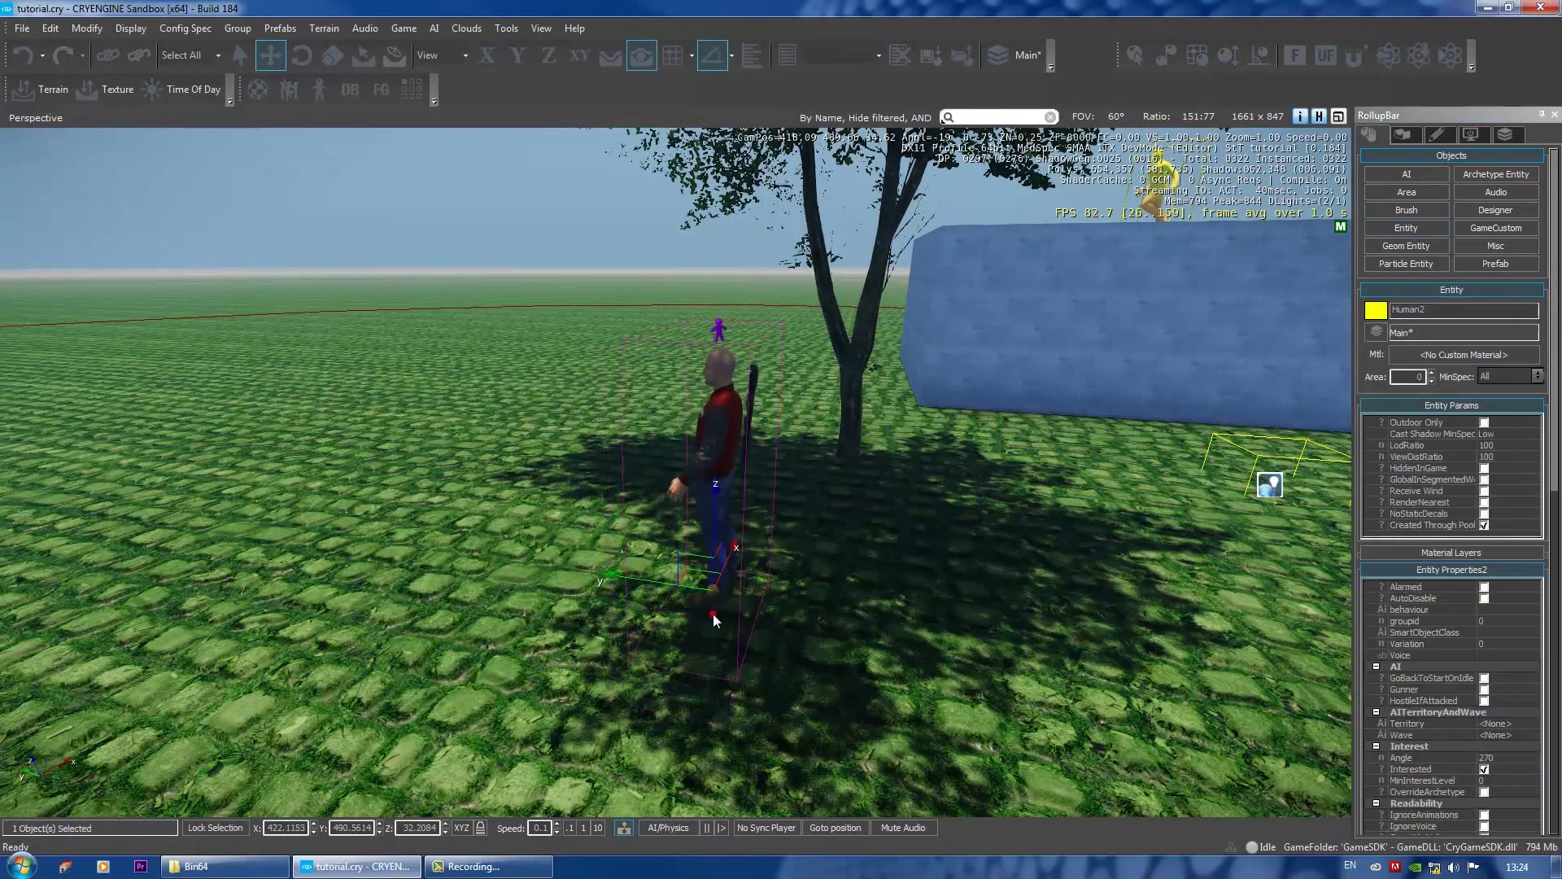
Start a new AIPath object with movement locked to follow the terrain
key(a)
right_drag(602, 570, 601, 570)
right_drag(716, 572, 717, 569)
key(d)
alt+middle_drag(717, 568, 623, 578)
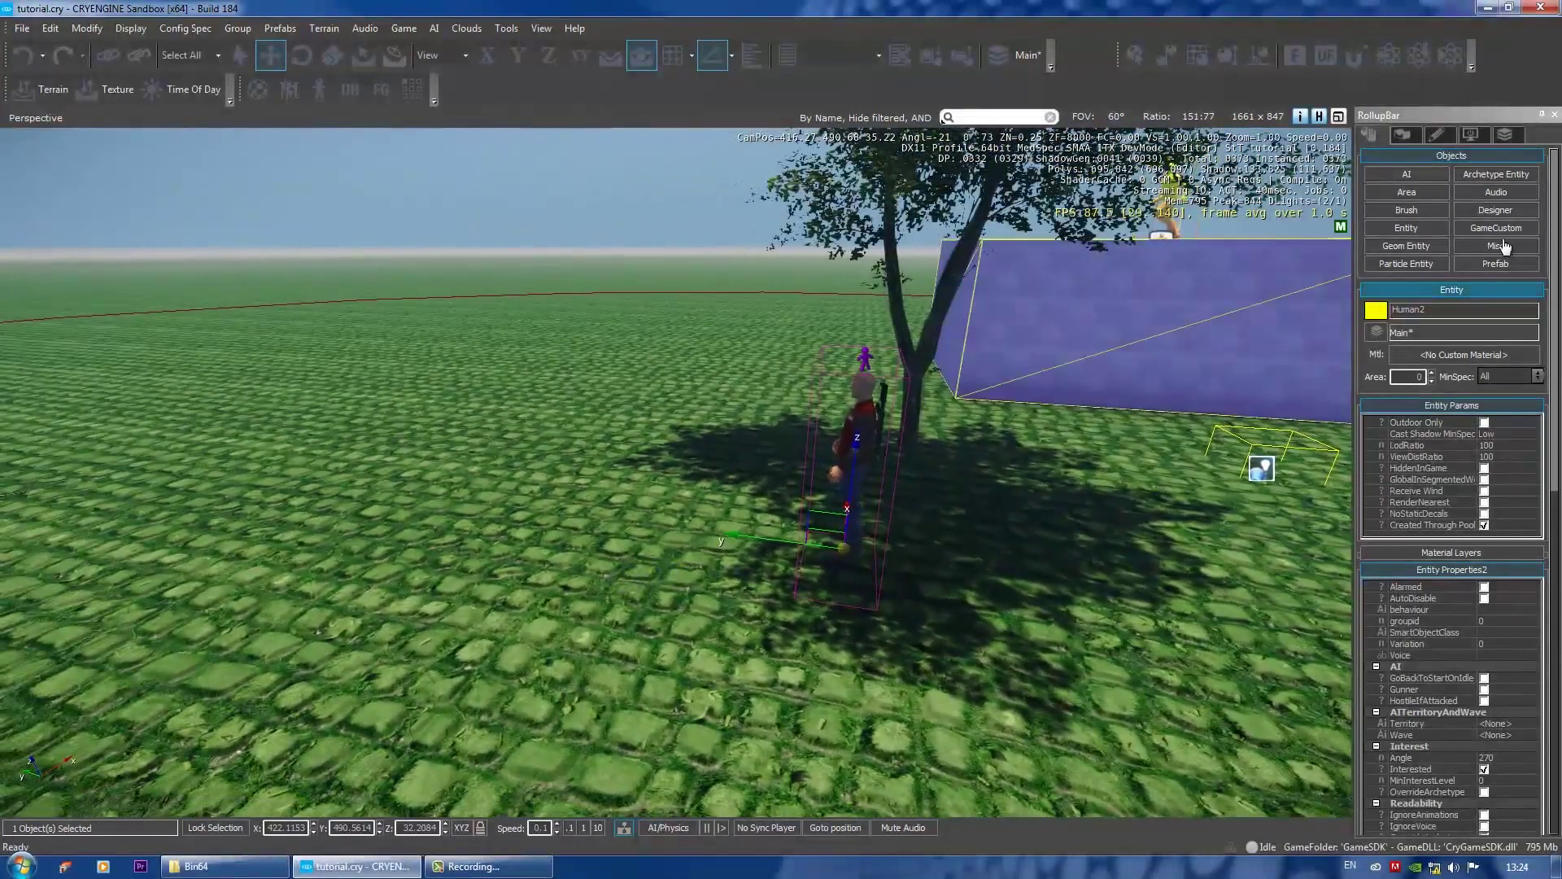
click(1421, 192)
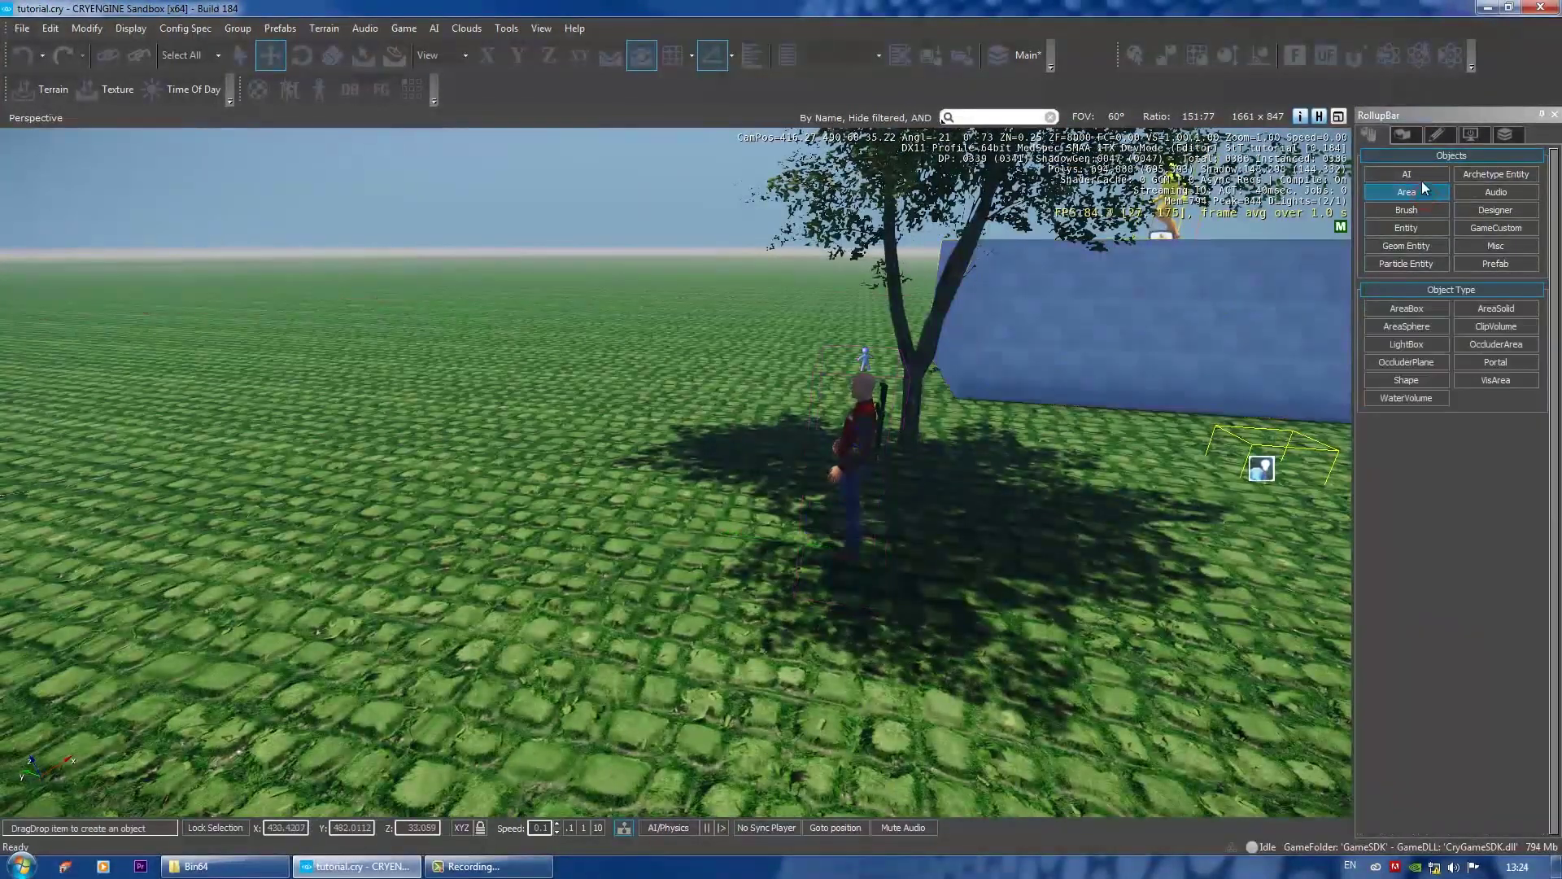
click(1424, 174)
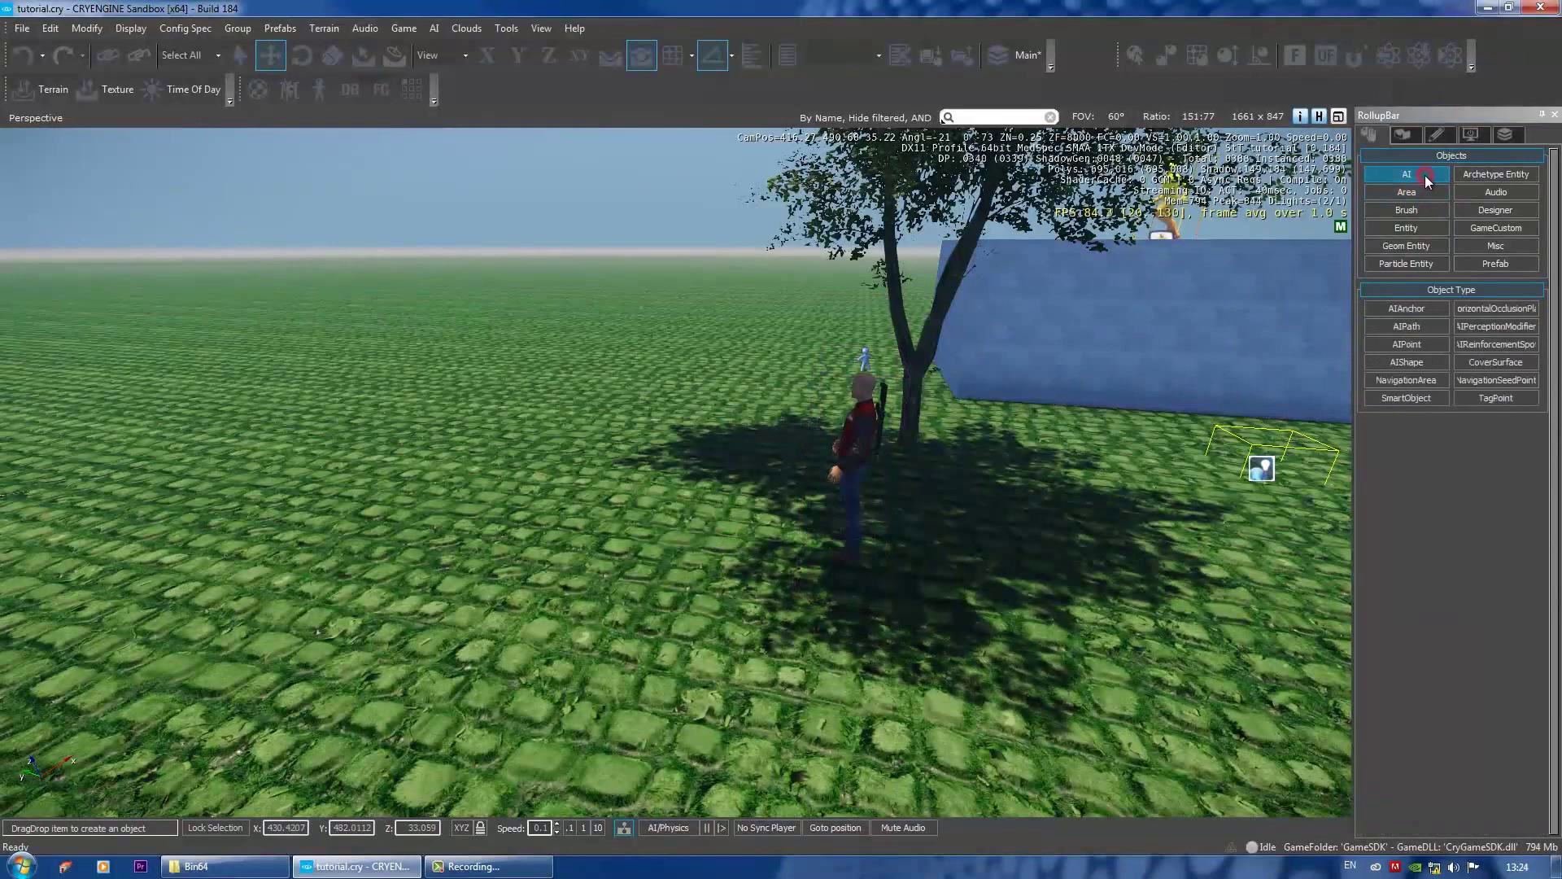
click(1424, 326)
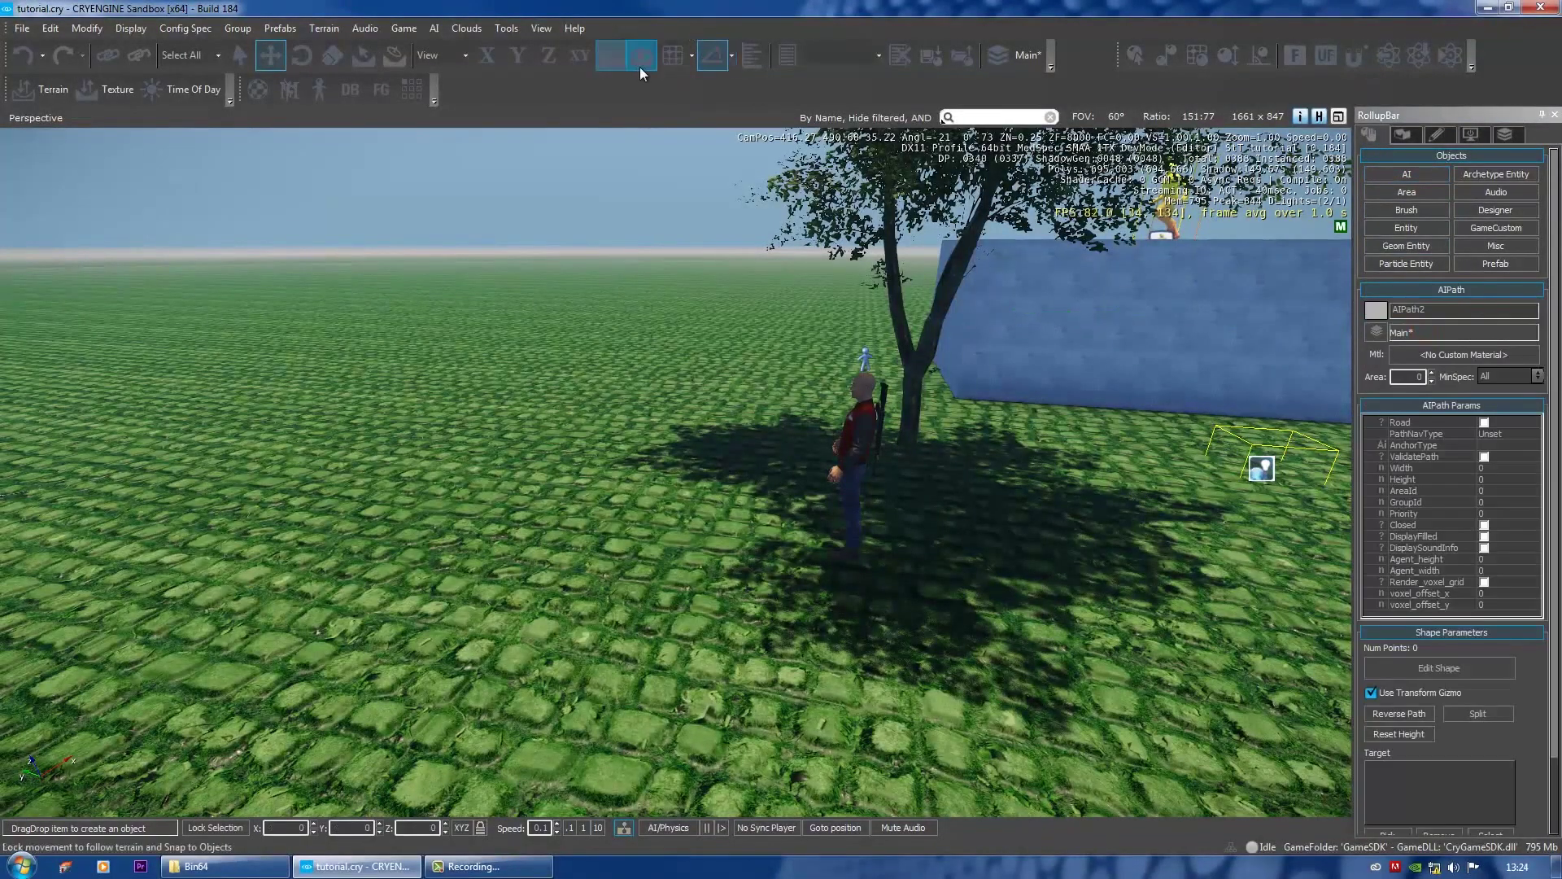
click(612, 60)
Draw an eight-point AI path from the character's feet out across the grass and back to the tree trunk
right_drag(794, 561, 796, 566)
click(926, 577)
click(747, 607)
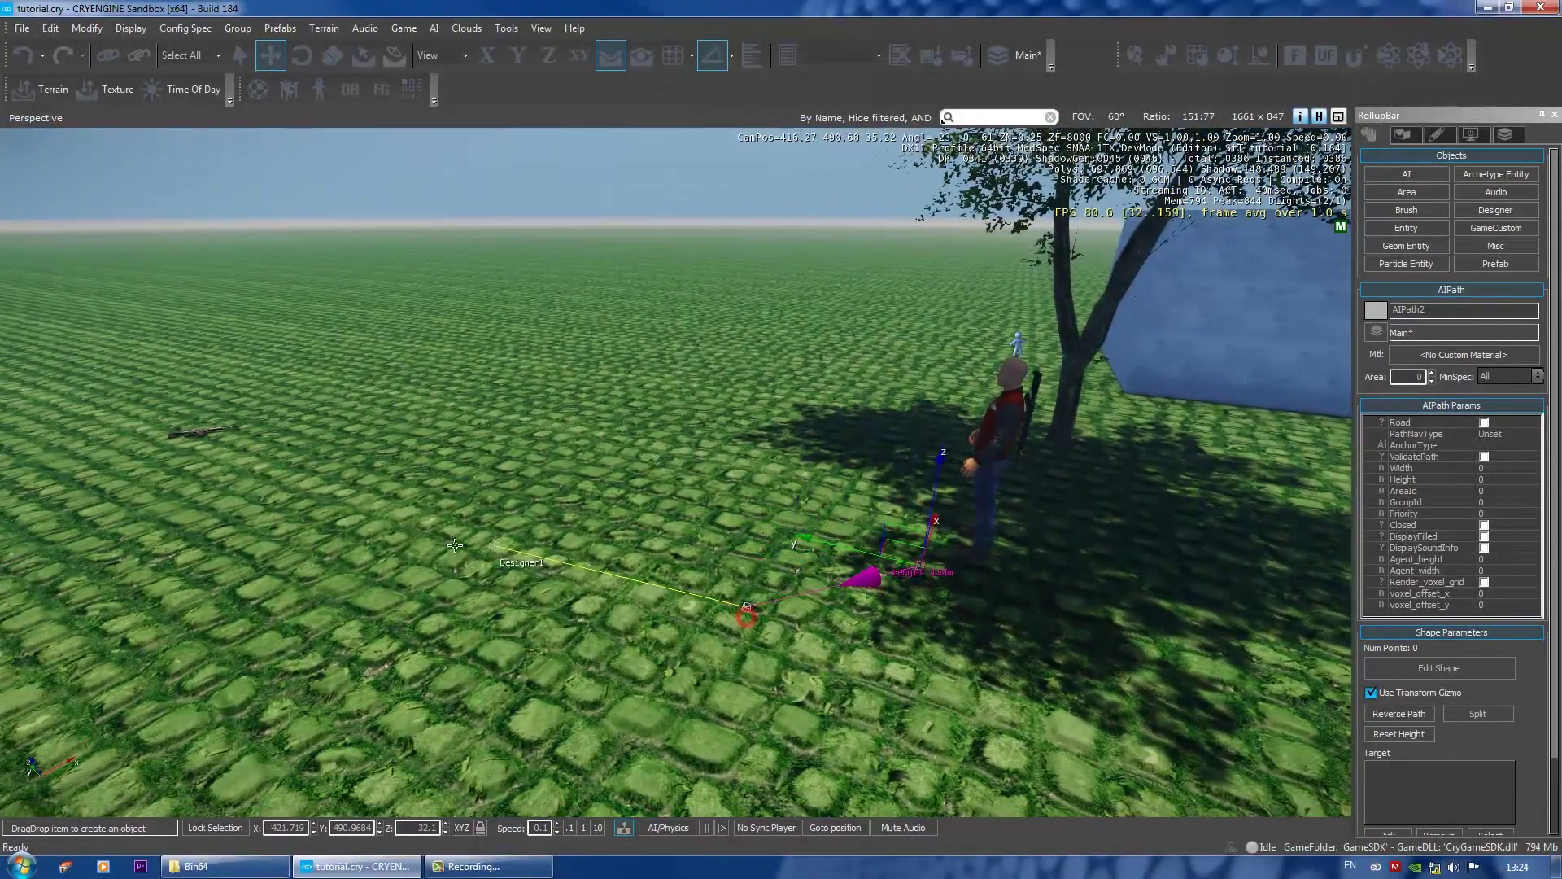
click(301, 529)
click(189, 458)
click(350, 397)
click(740, 423)
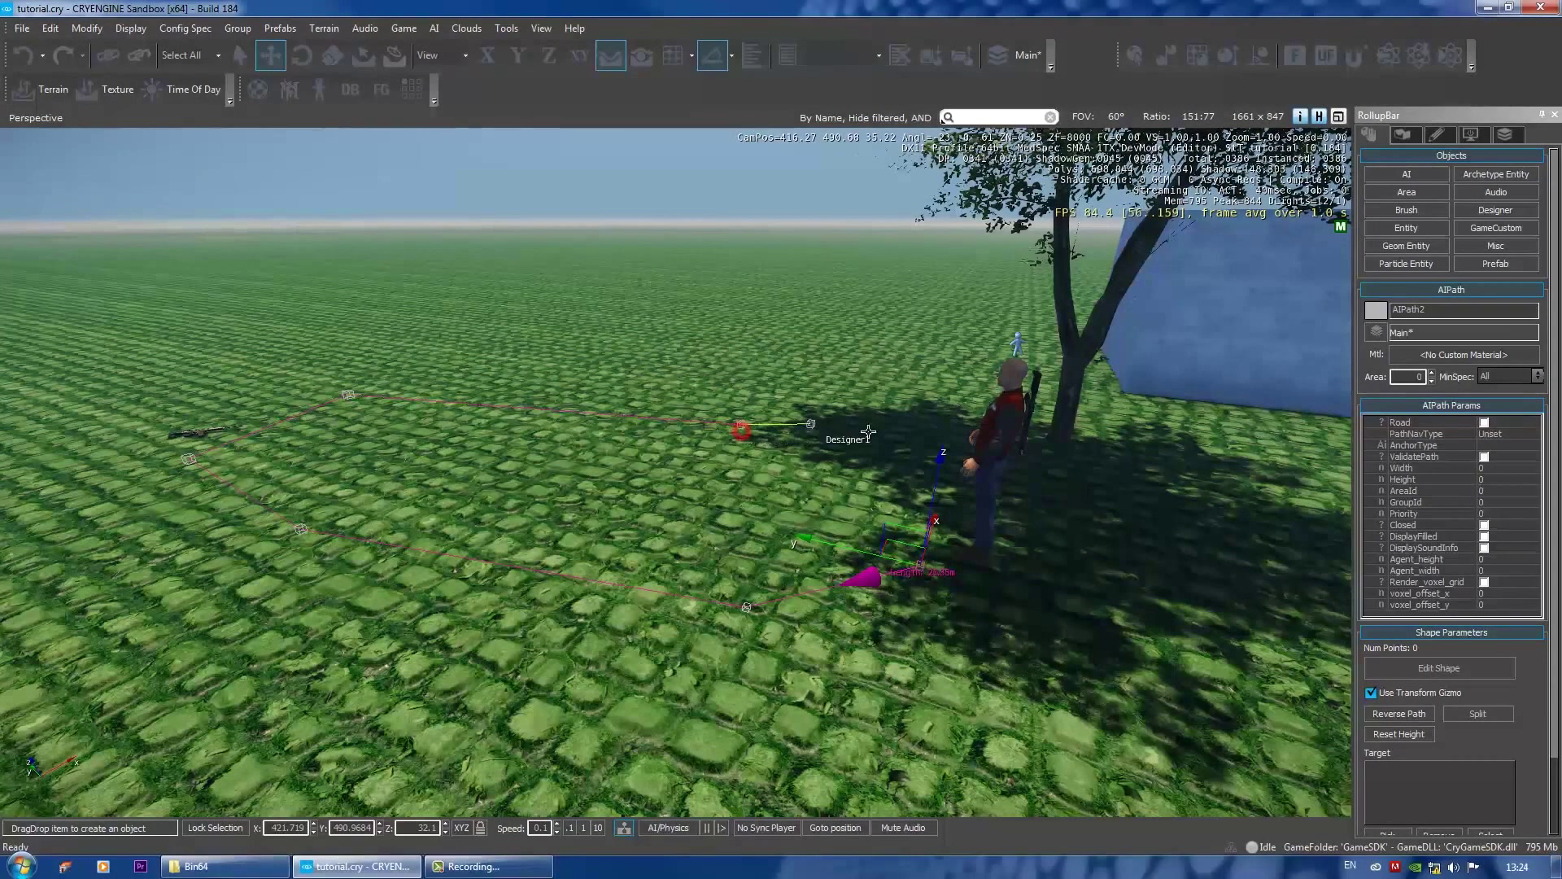
double_click(977, 415)
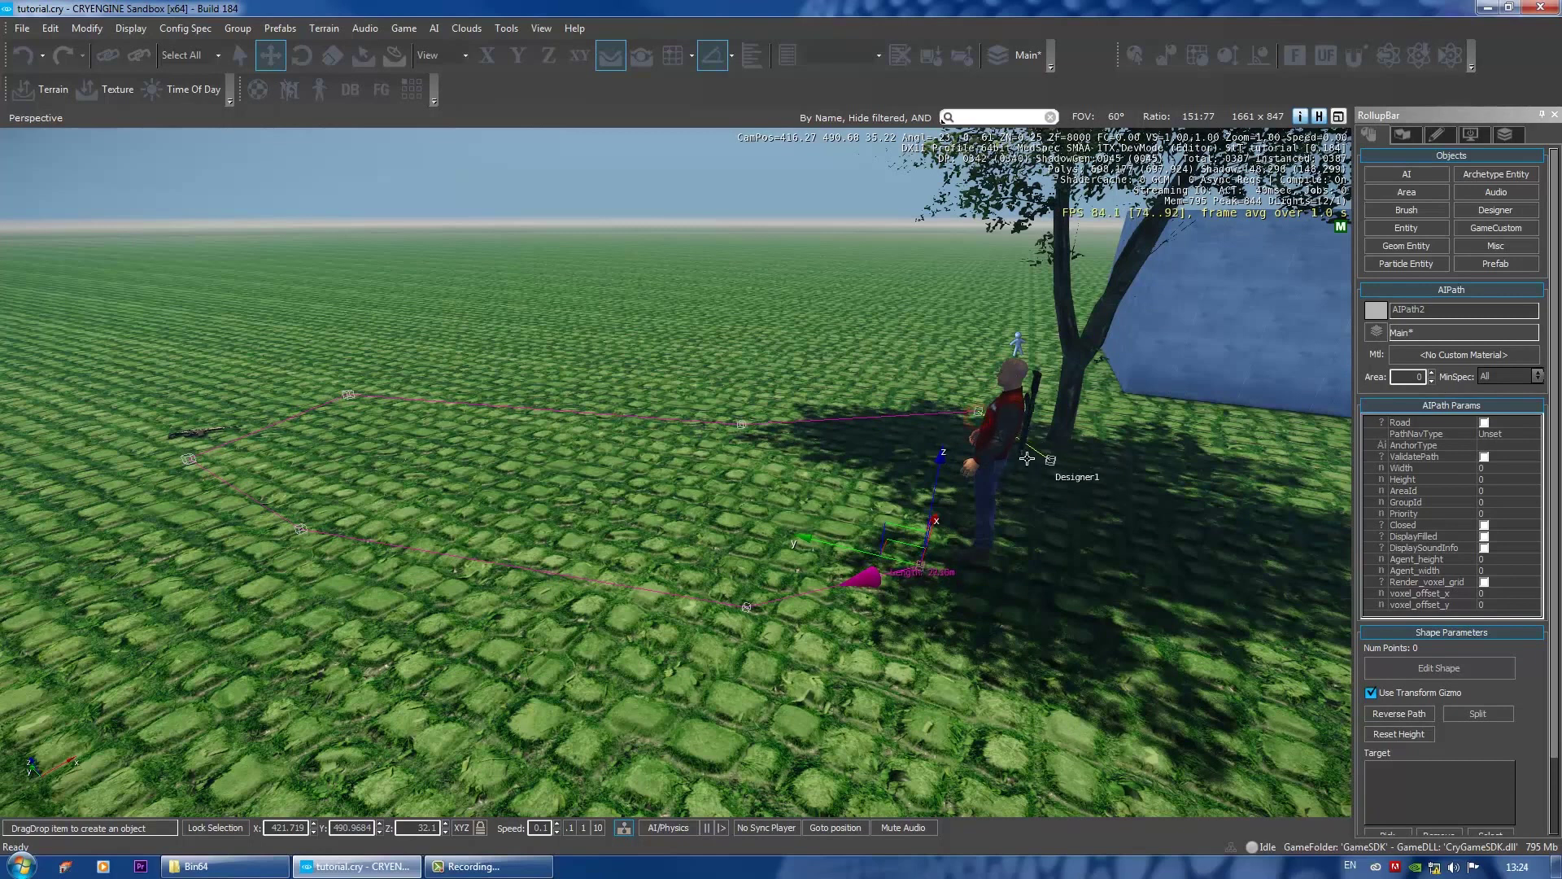
double_click(1055, 460)
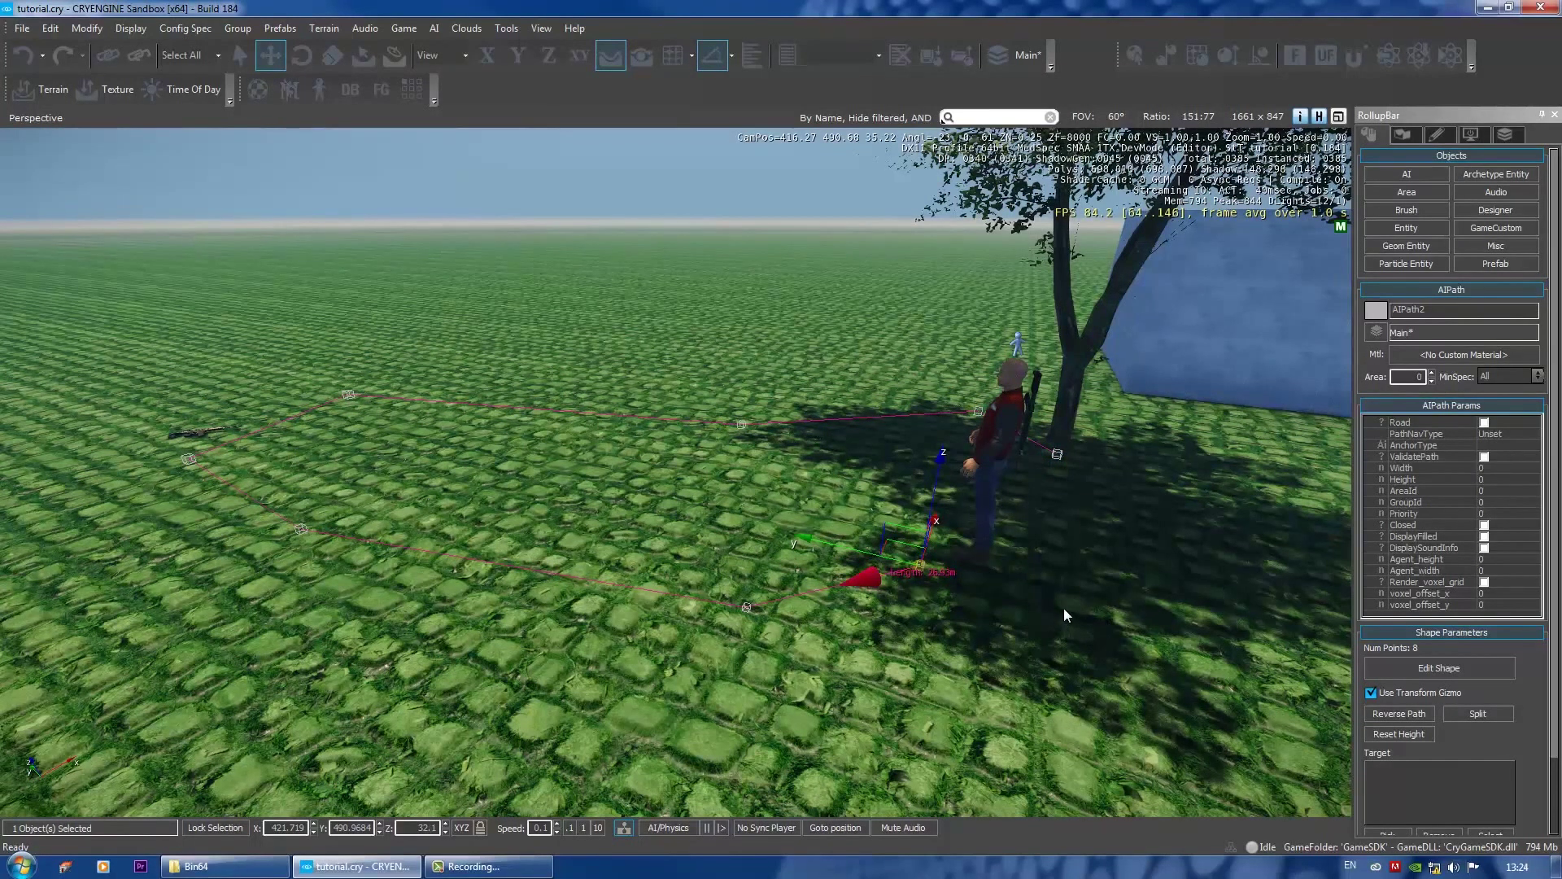
middle_drag(1058, 623, 903, 634)
click(903, 633)
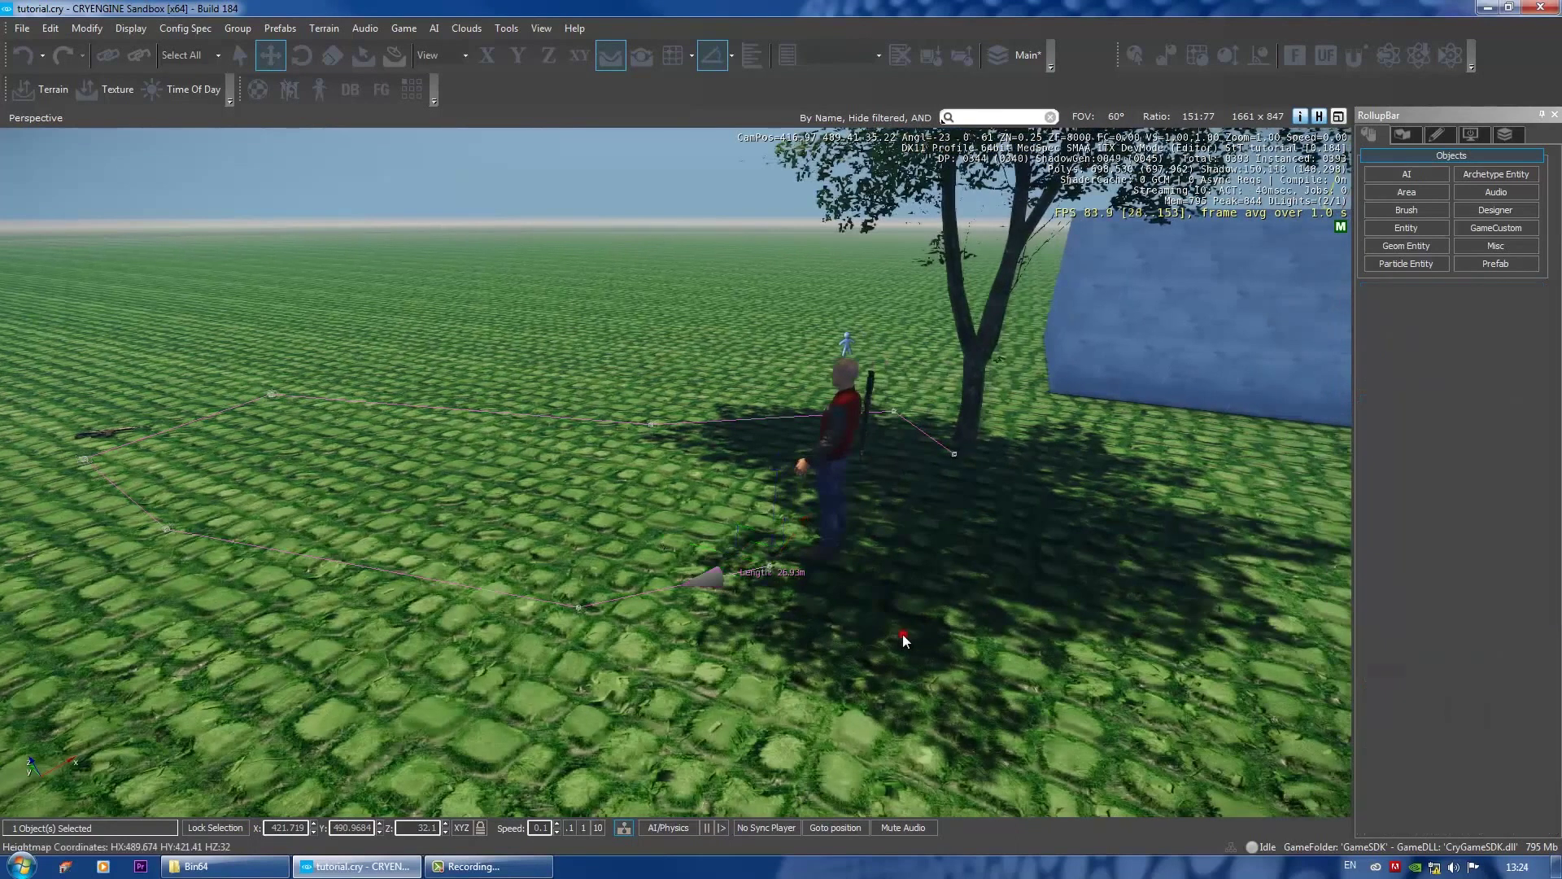
Create a flow graph for the new human character in a new group named AI_path
click(848, 340)
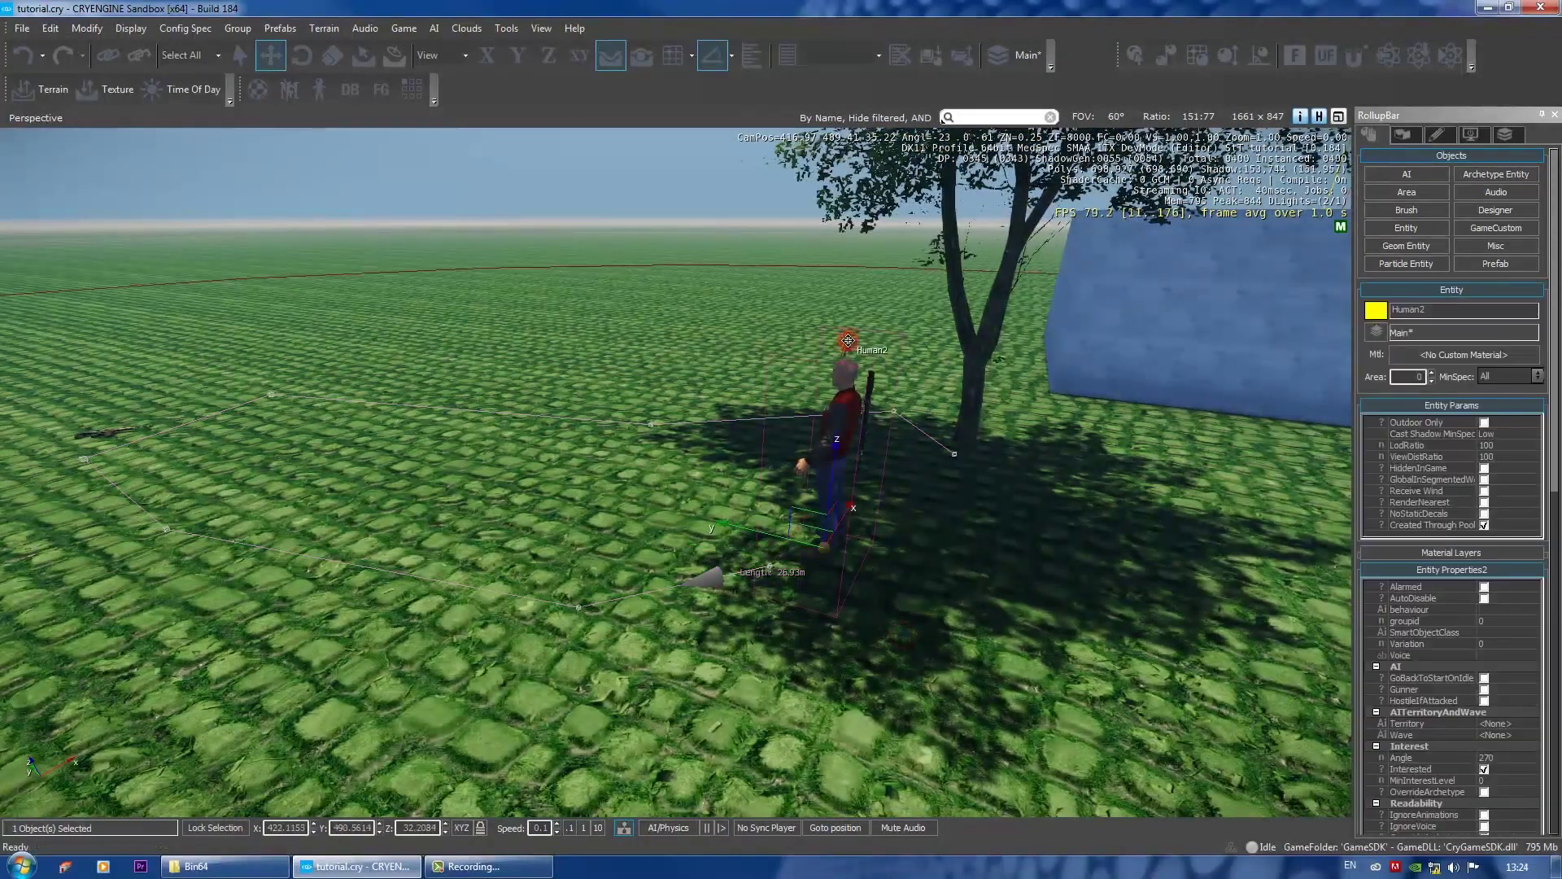
right_click(848, 340)
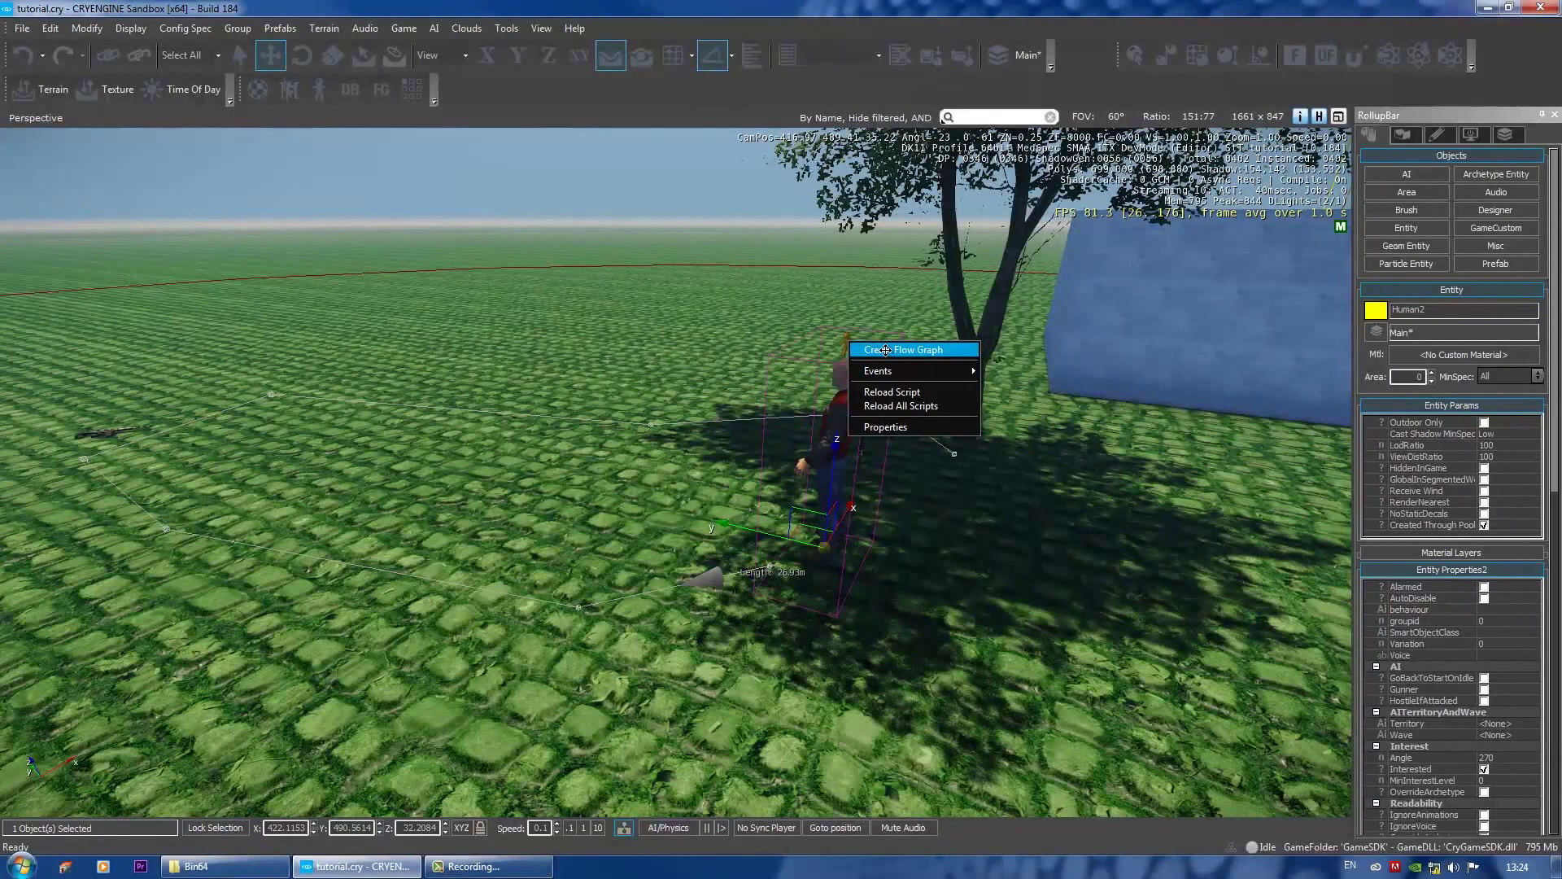
click(886, 350)
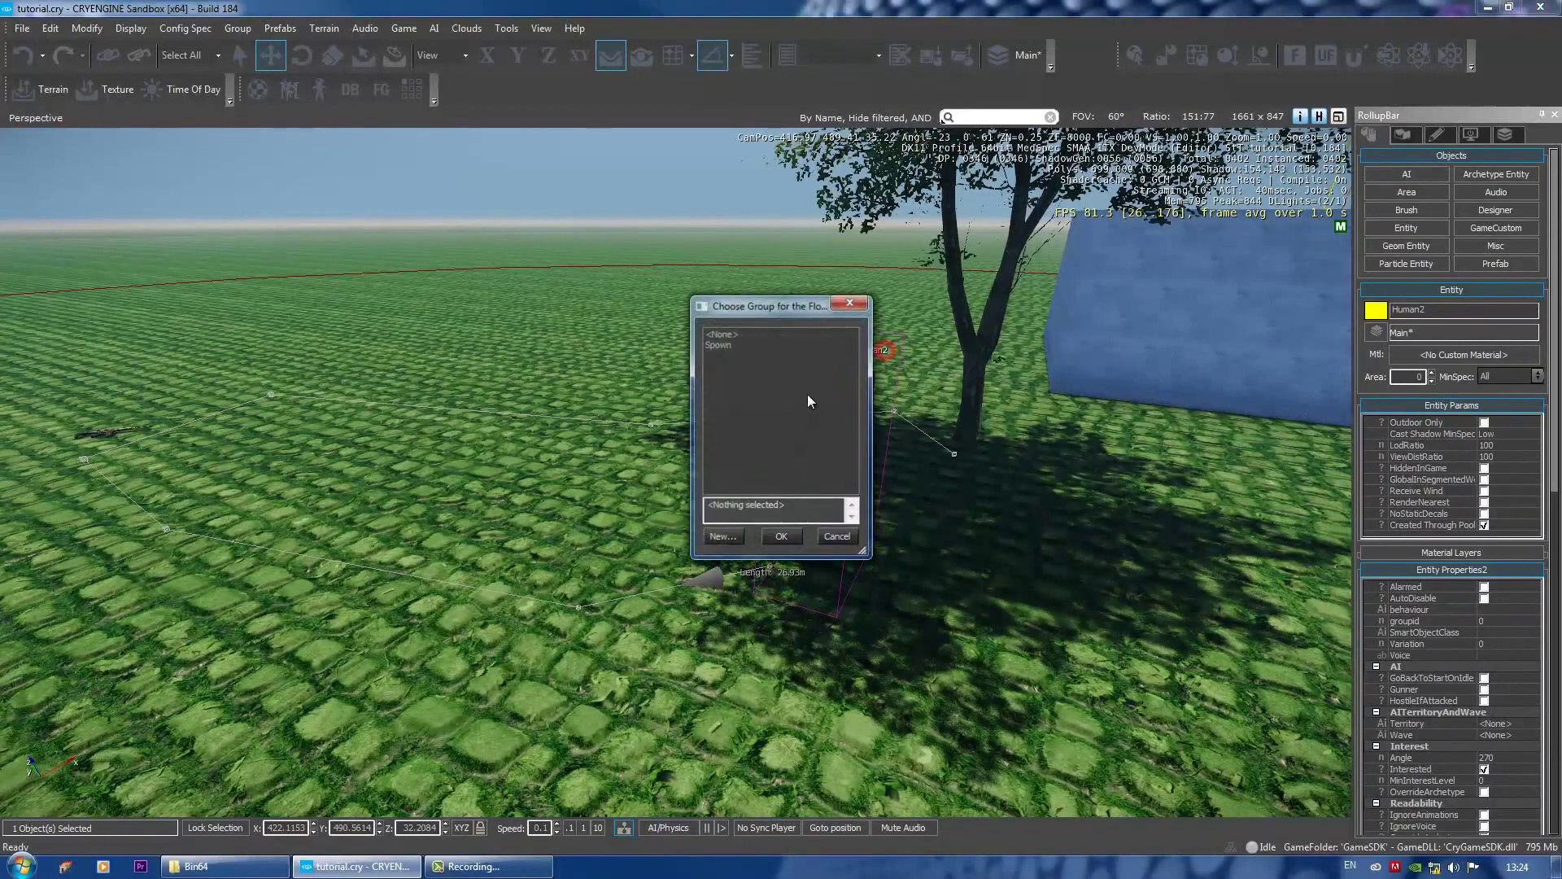
click(726, 537)
text(AI_path)
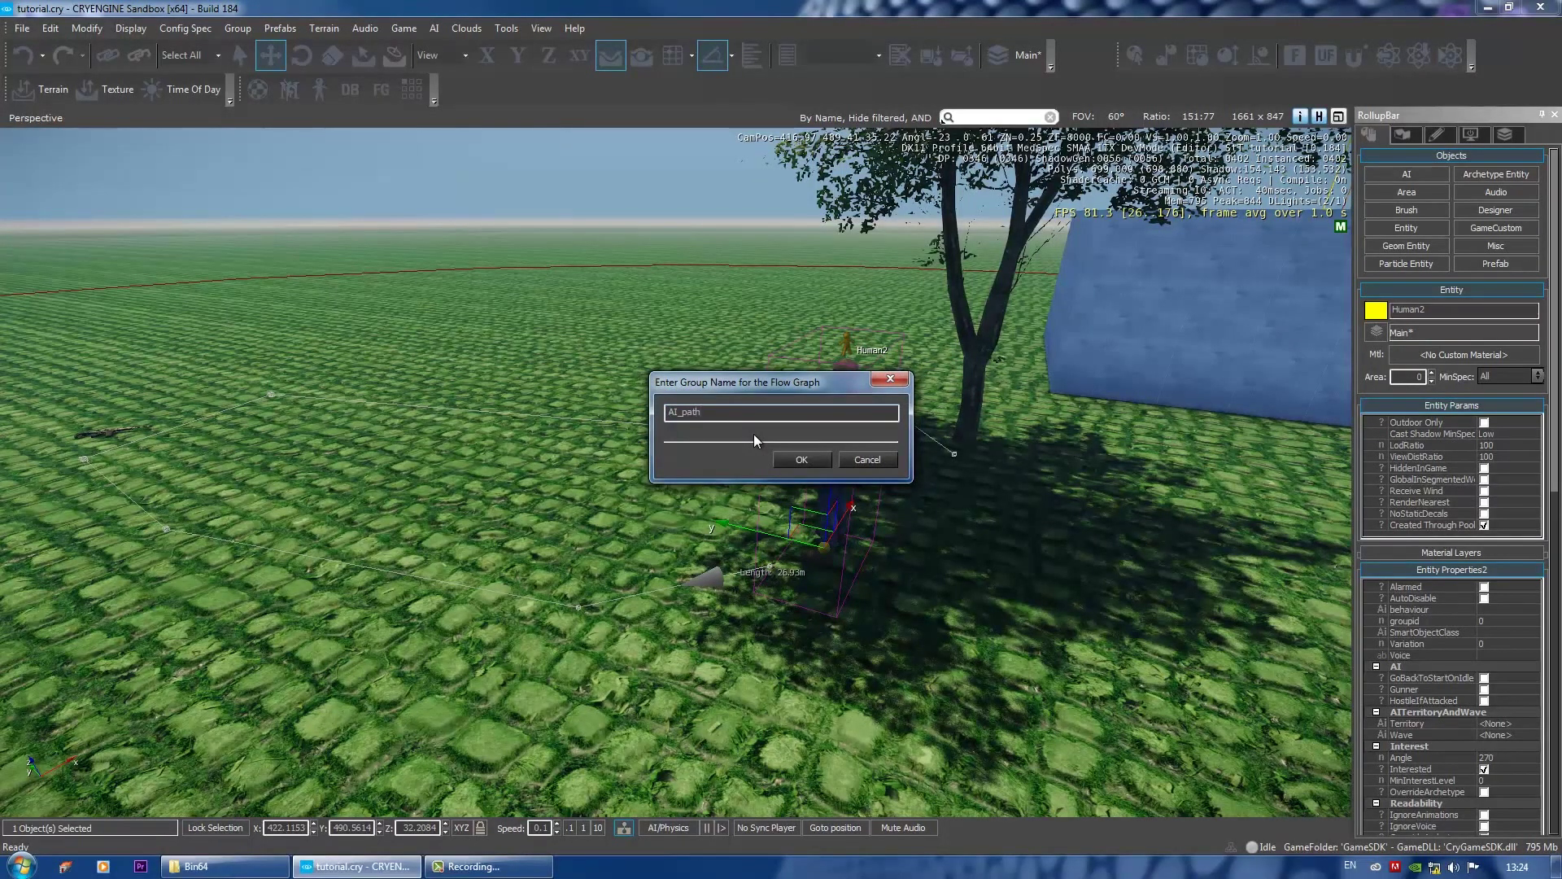
click(796, 461)
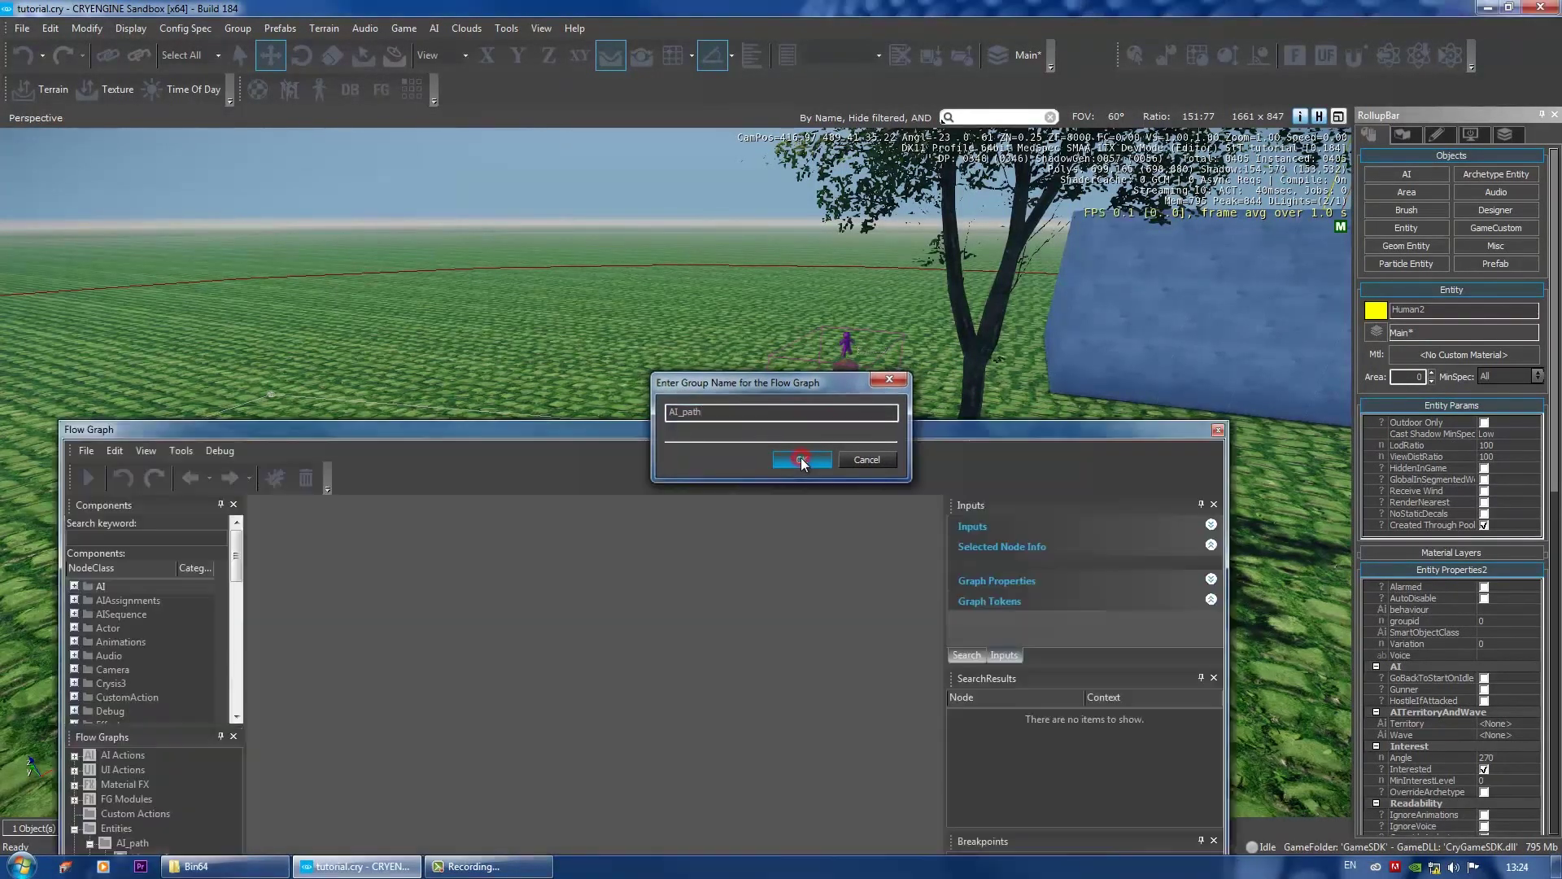
Add a Game:Start node to the flow graph and place an AISequence:Start node beside it
drag(745, 434, 838, 234)
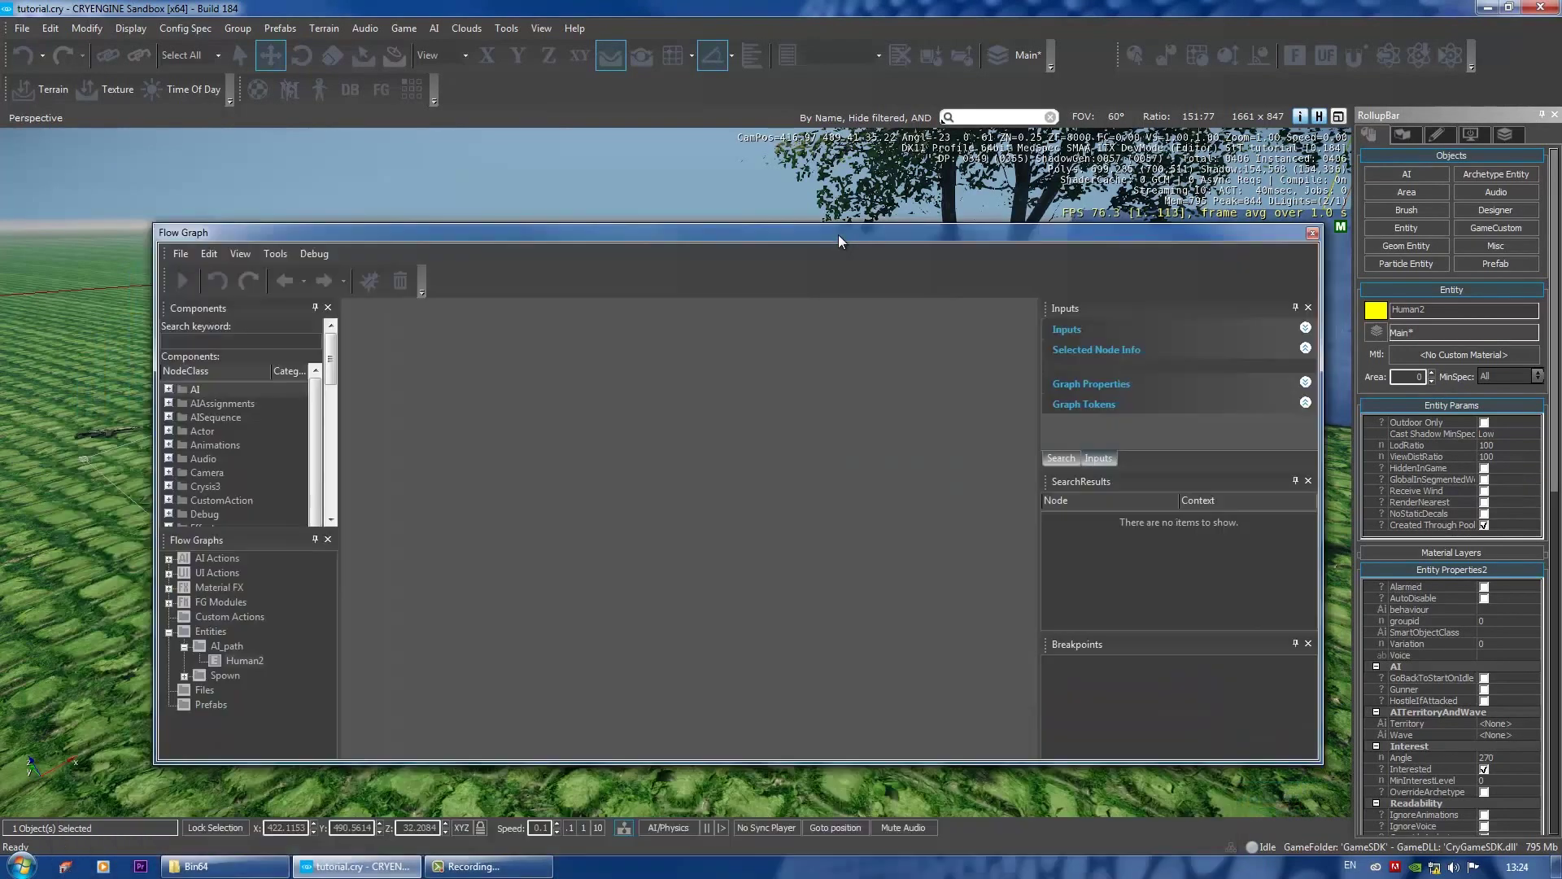
right_click(377, 460)
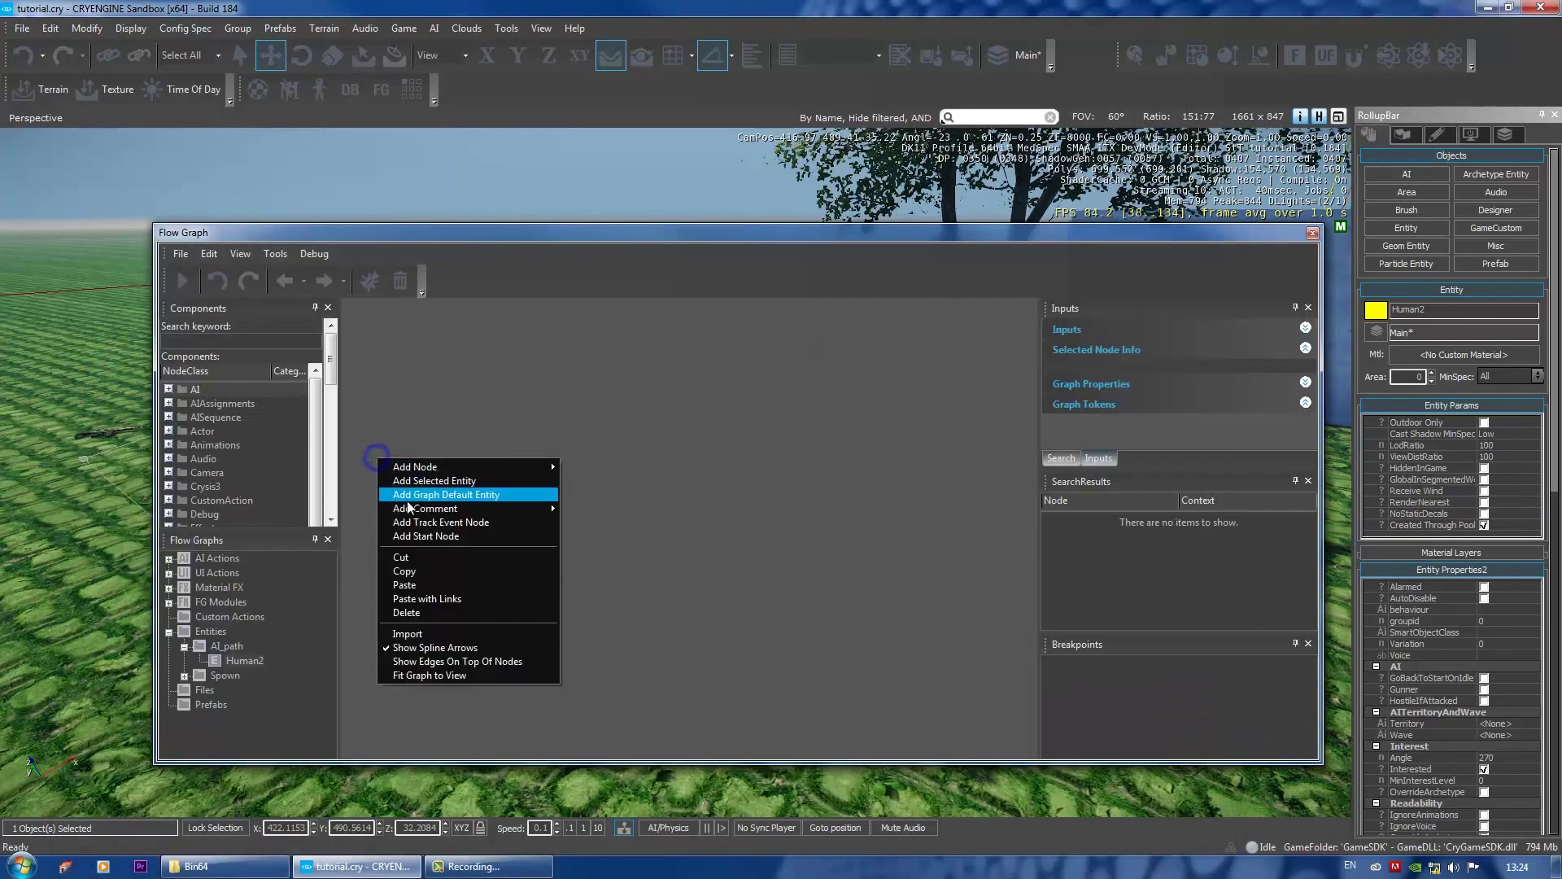
click(440, 537)
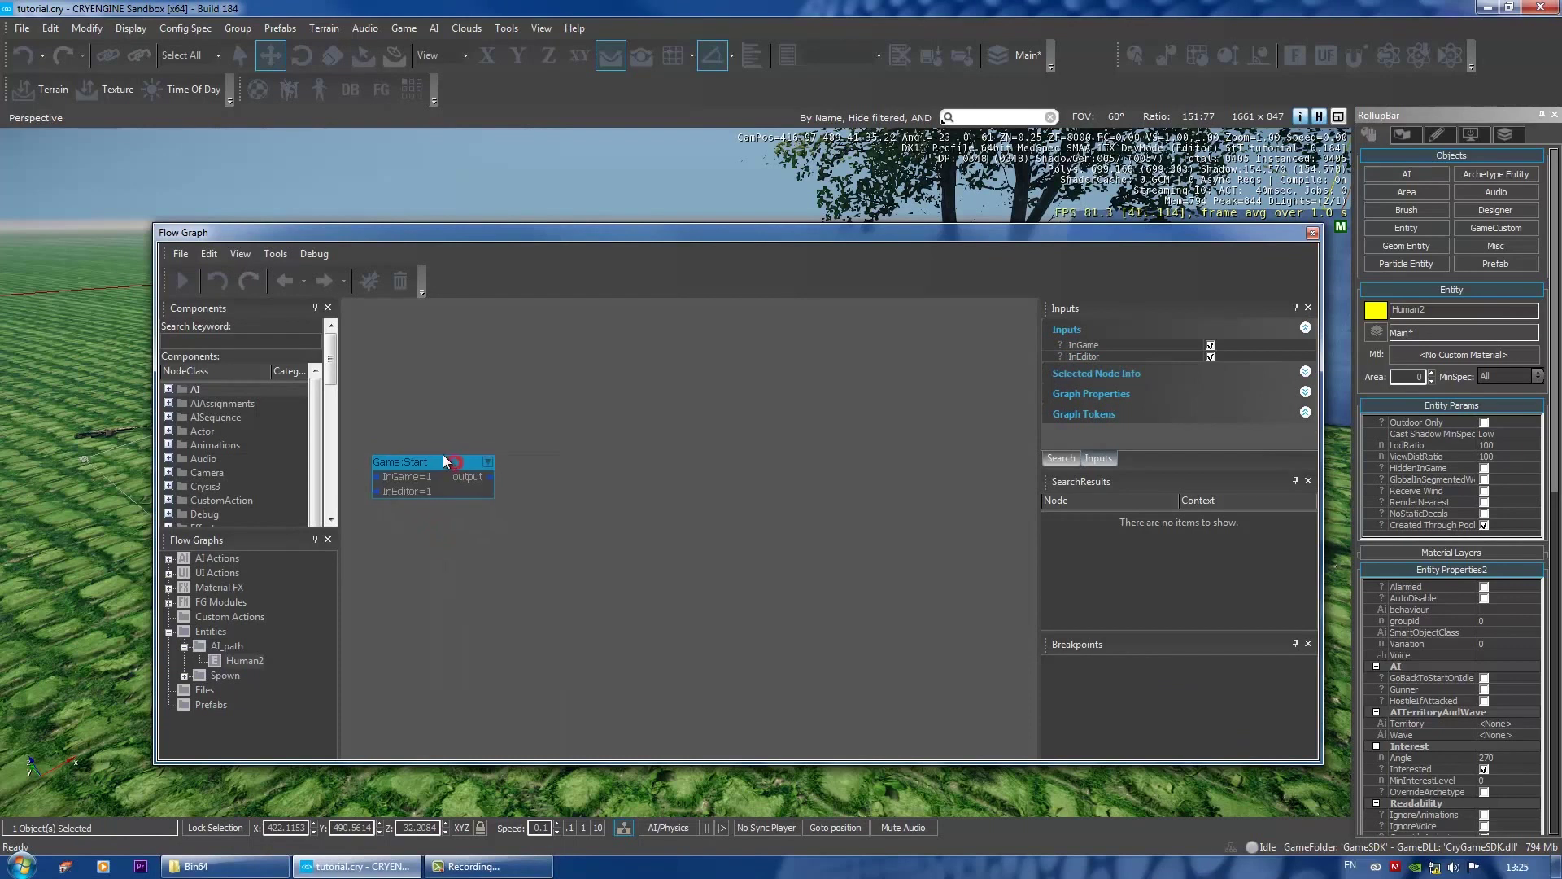
right_click(515, 486)
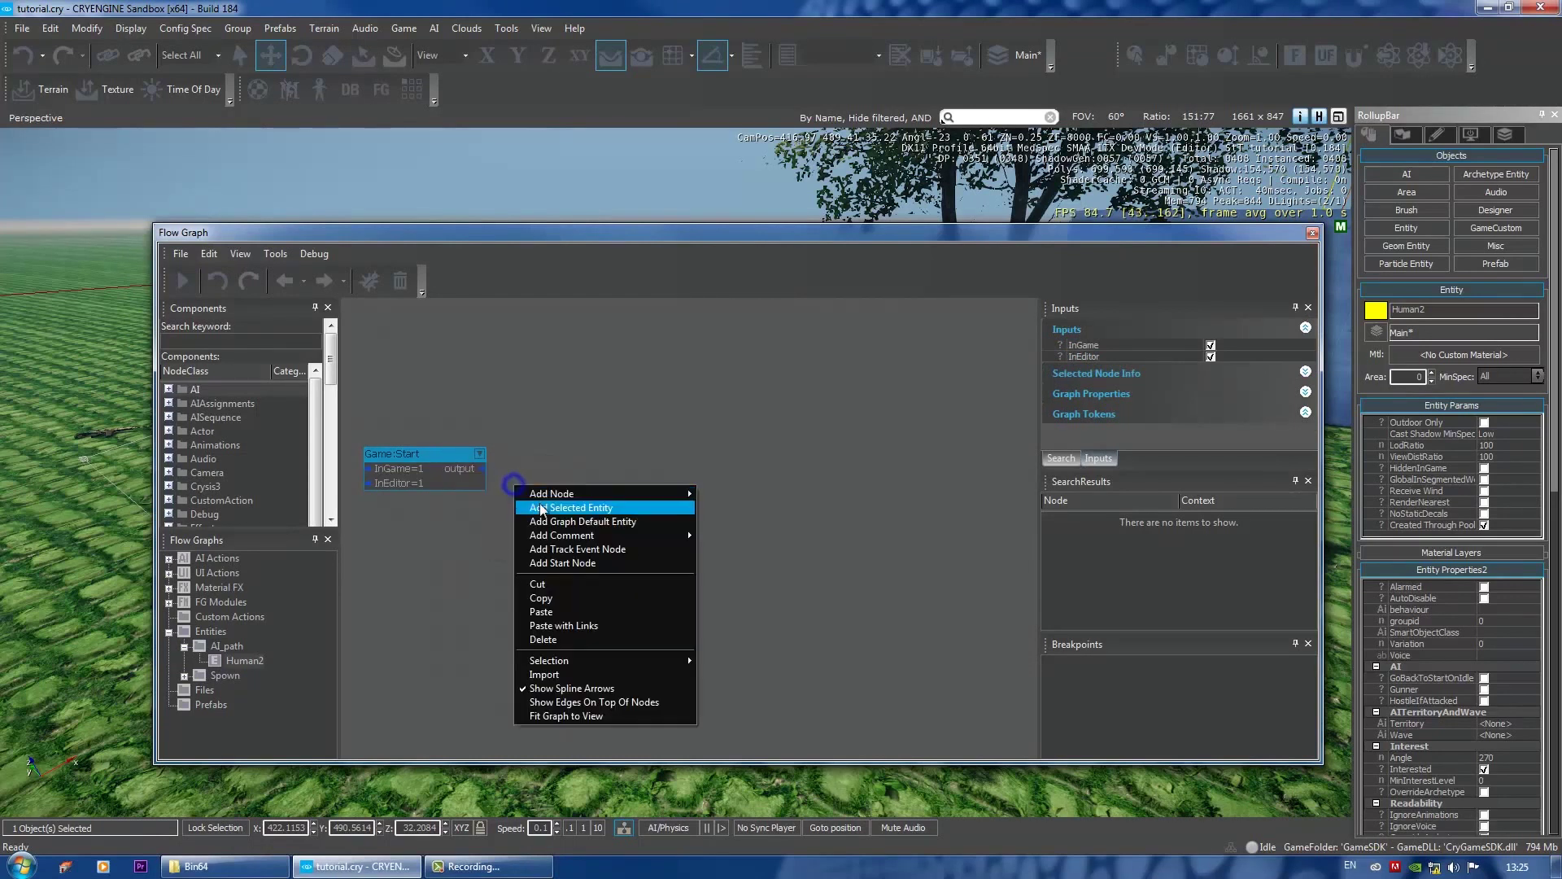
click(574, 496)
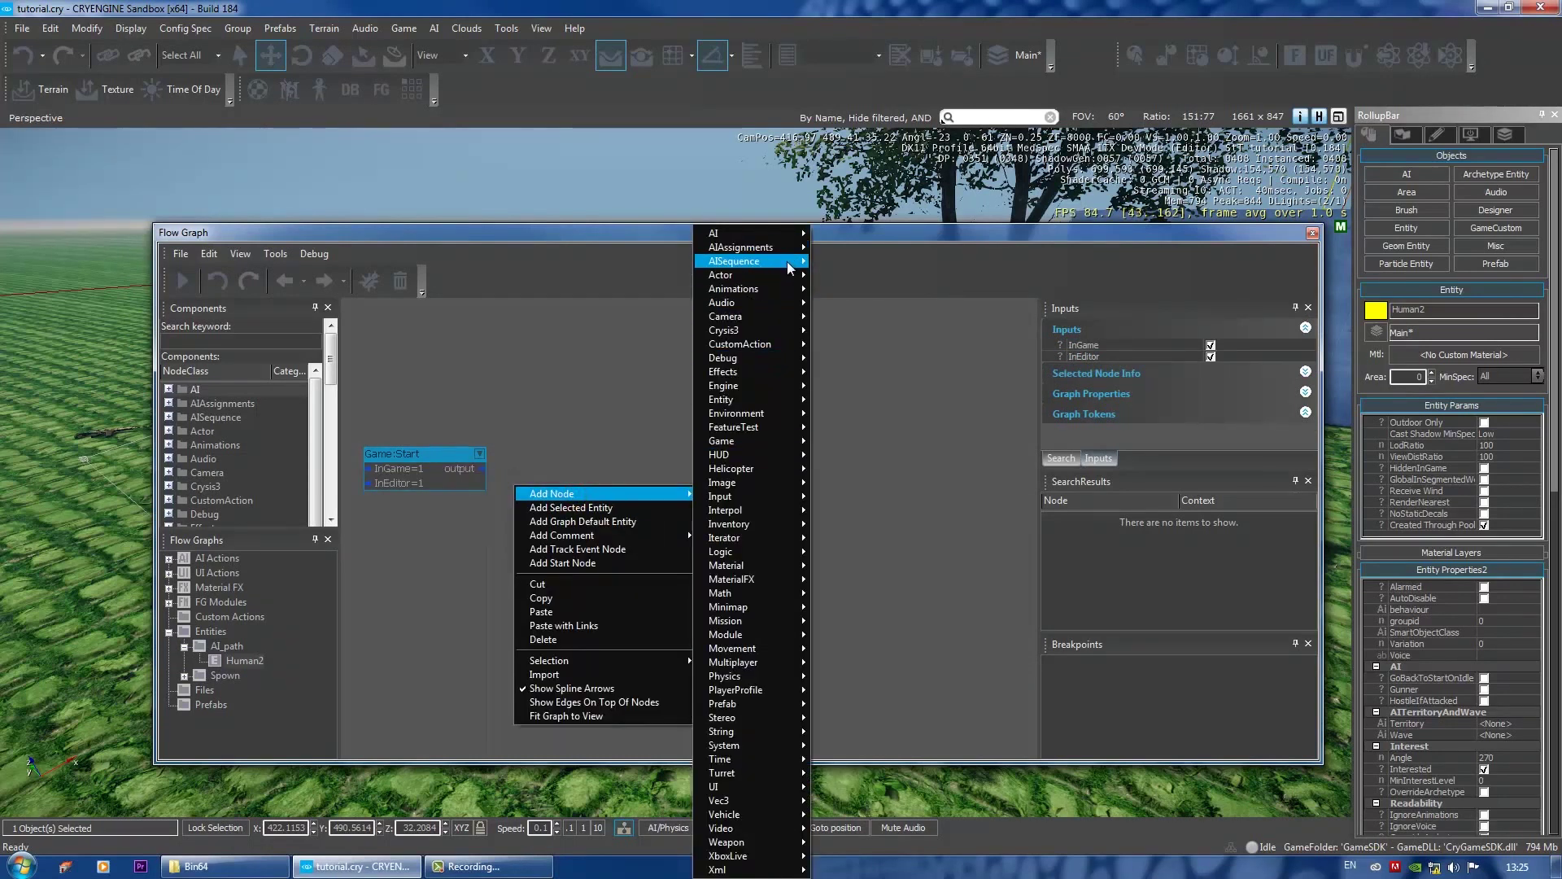
mouse_move(789, 262)
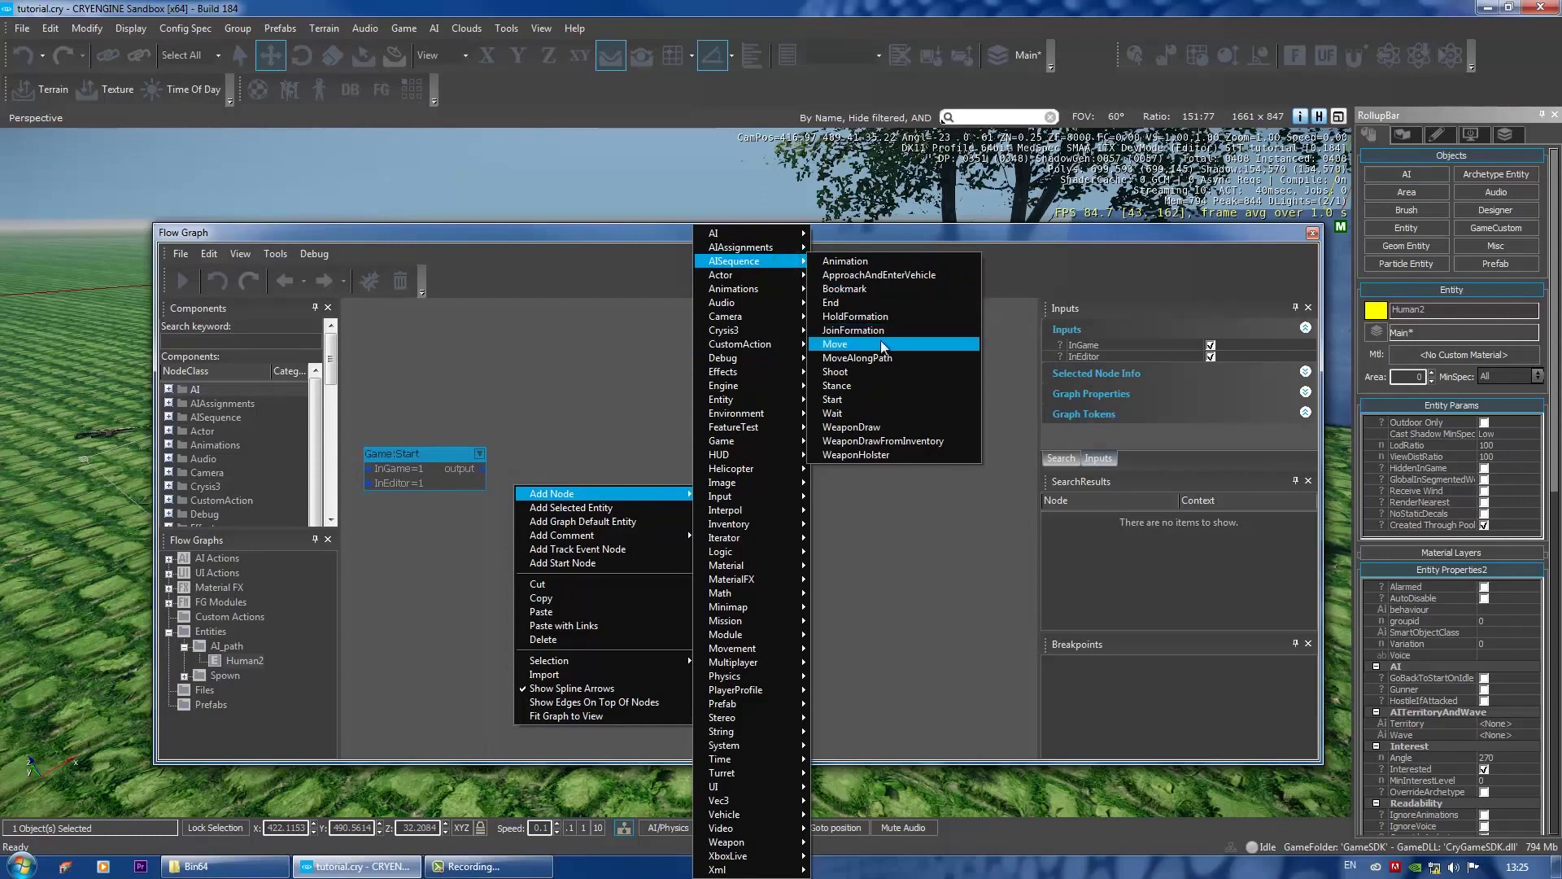
click(847, 400)
drag(562, 491, 553, 461)
Add an AISequence:MoveAlongPath node and line it up after the AISequence:Start node
right_click(724, 492)
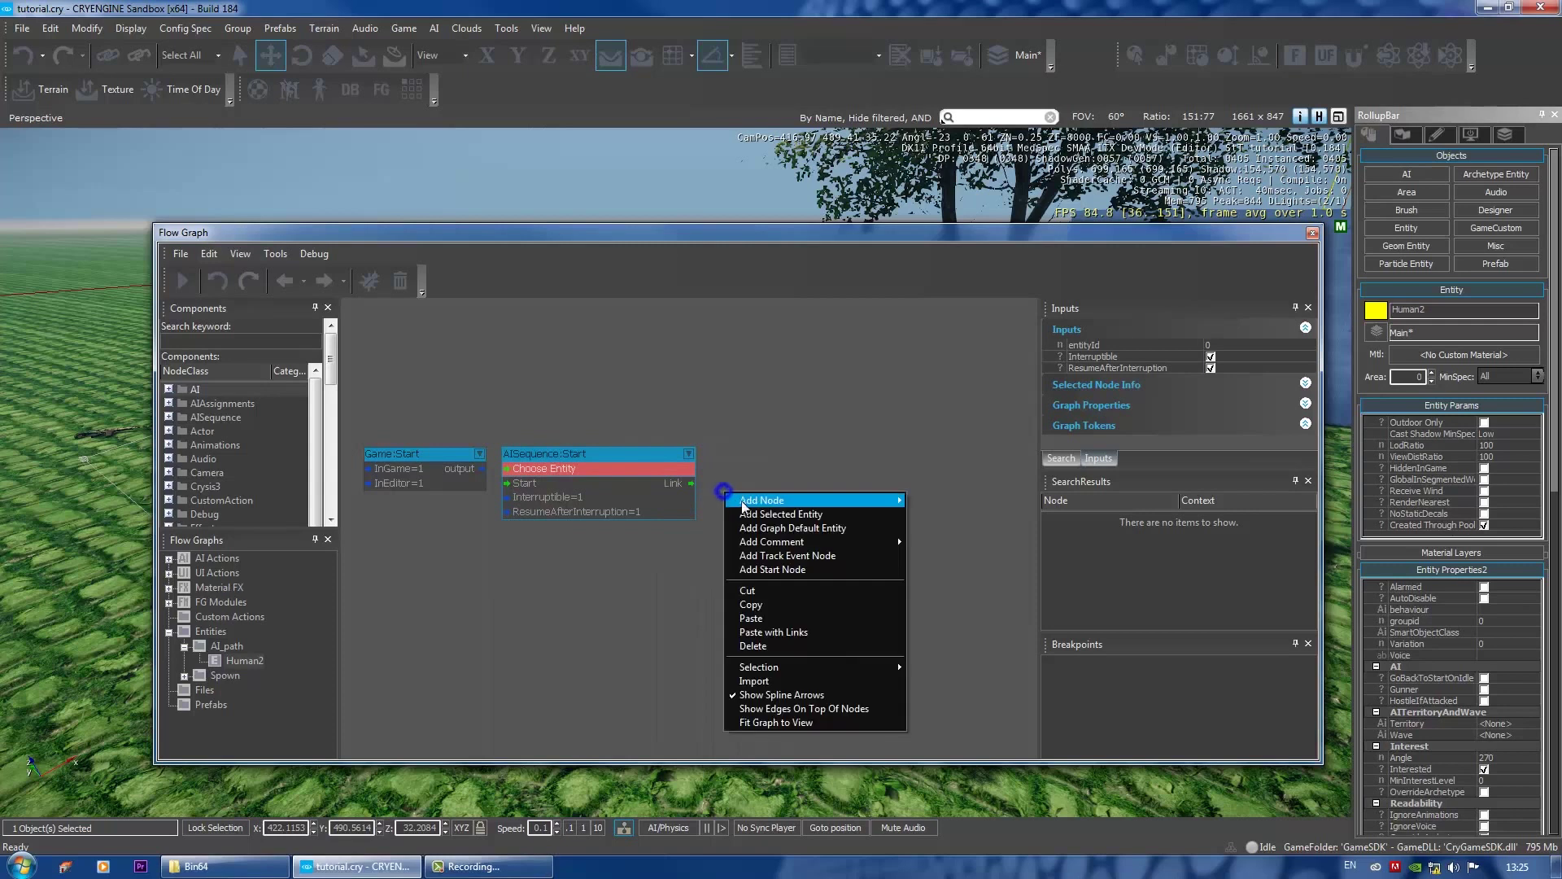
mouse_move(761, 500)
mouse_move(989, 261)
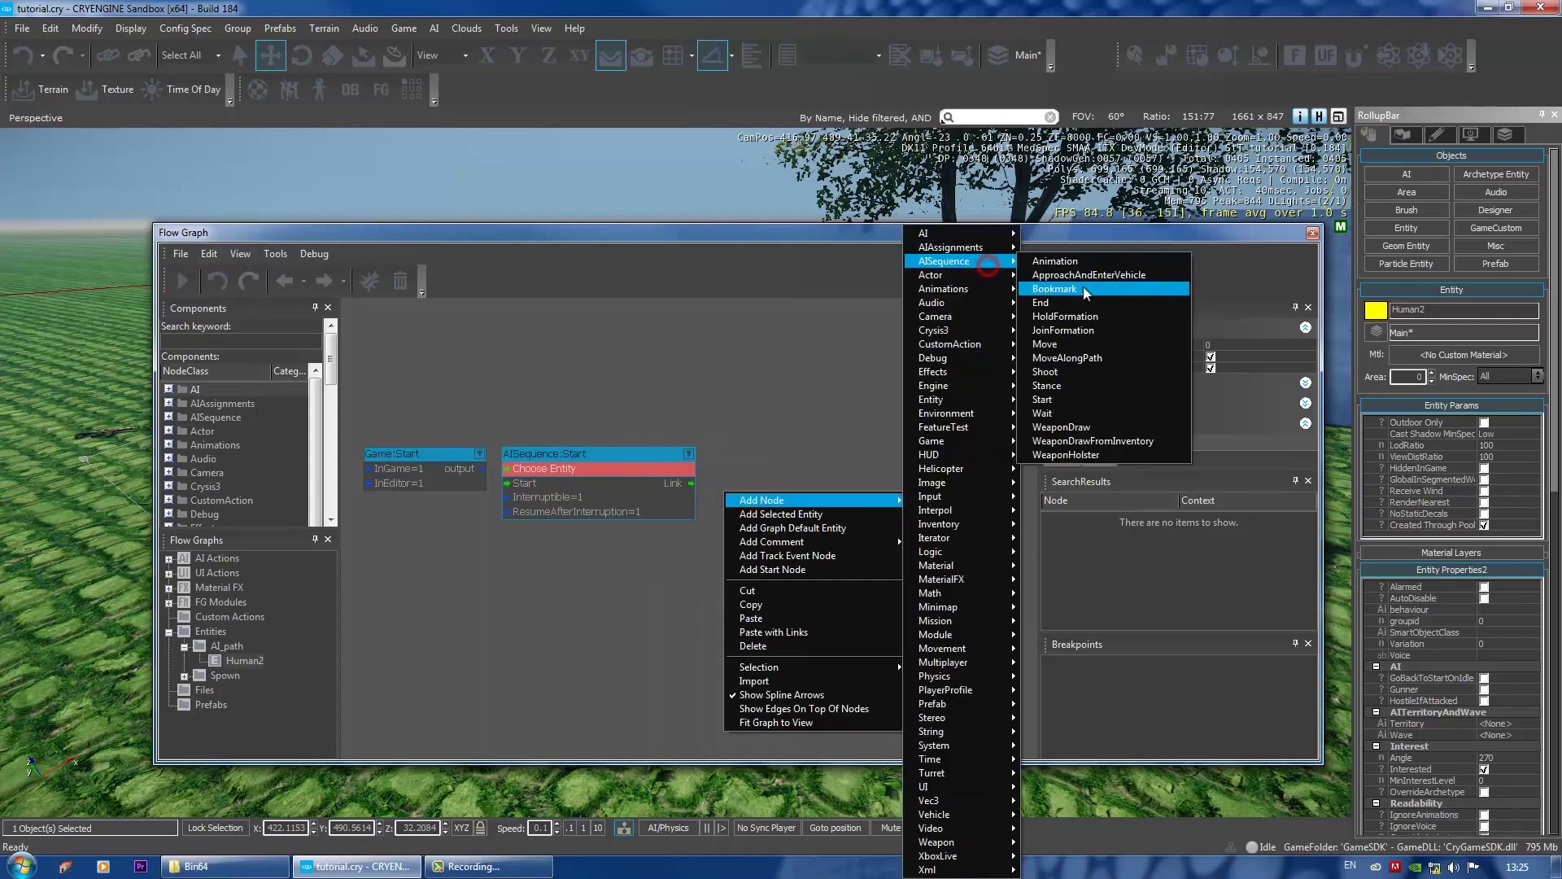
click(1095, 361)
drag(783, 498, 788, 455)
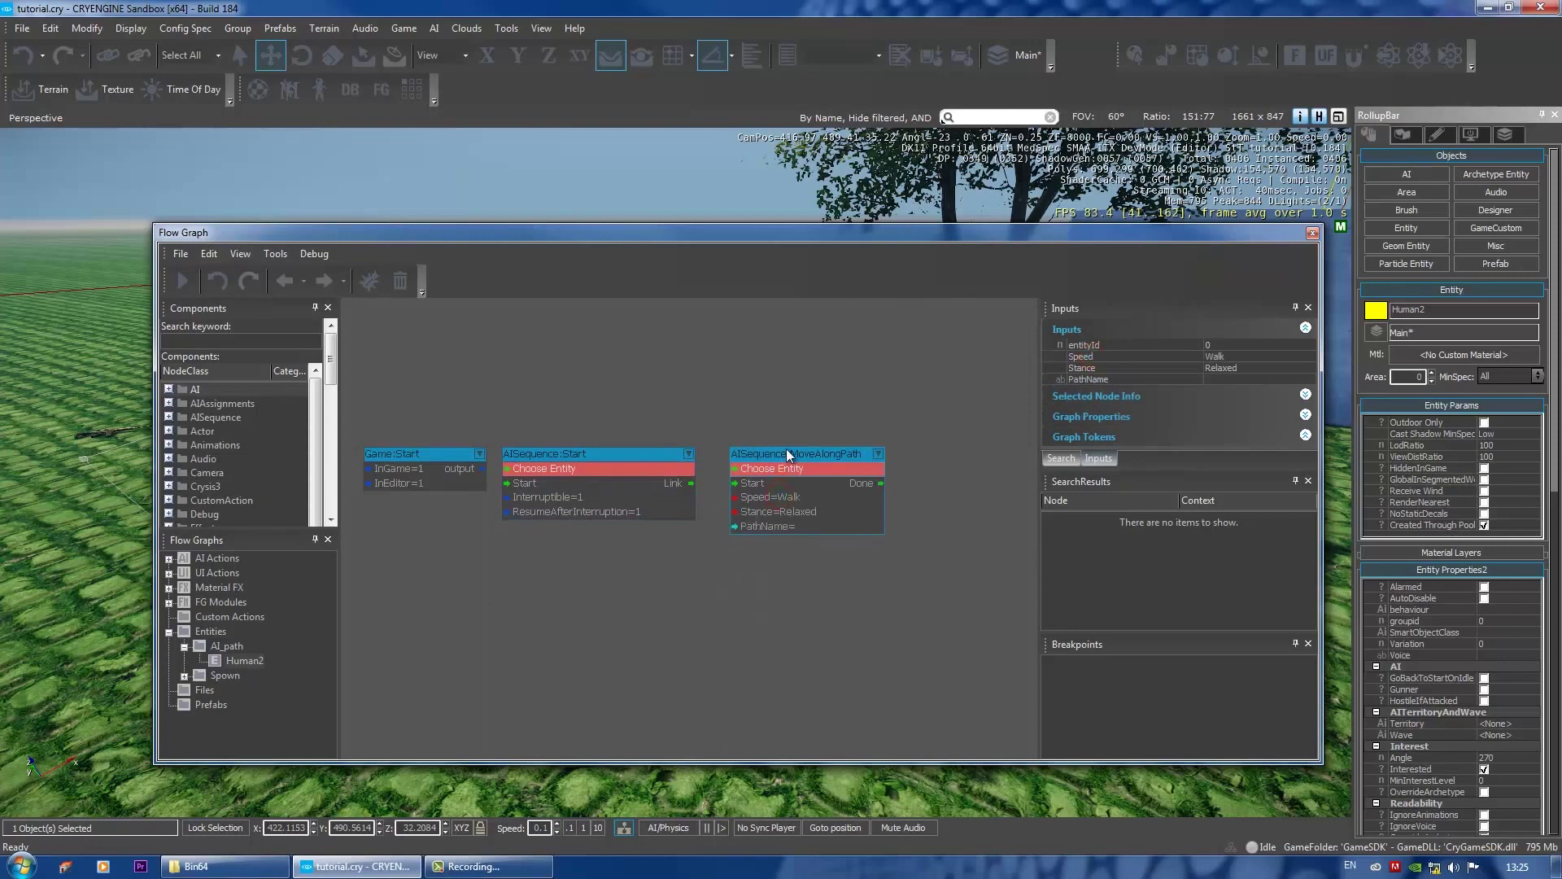
Add an AISequence:End node after the MoveAlongPath node and move the Flow Graph window clear of the character
right_drag(887, 521, 798, 513)
right_click(842, 514)
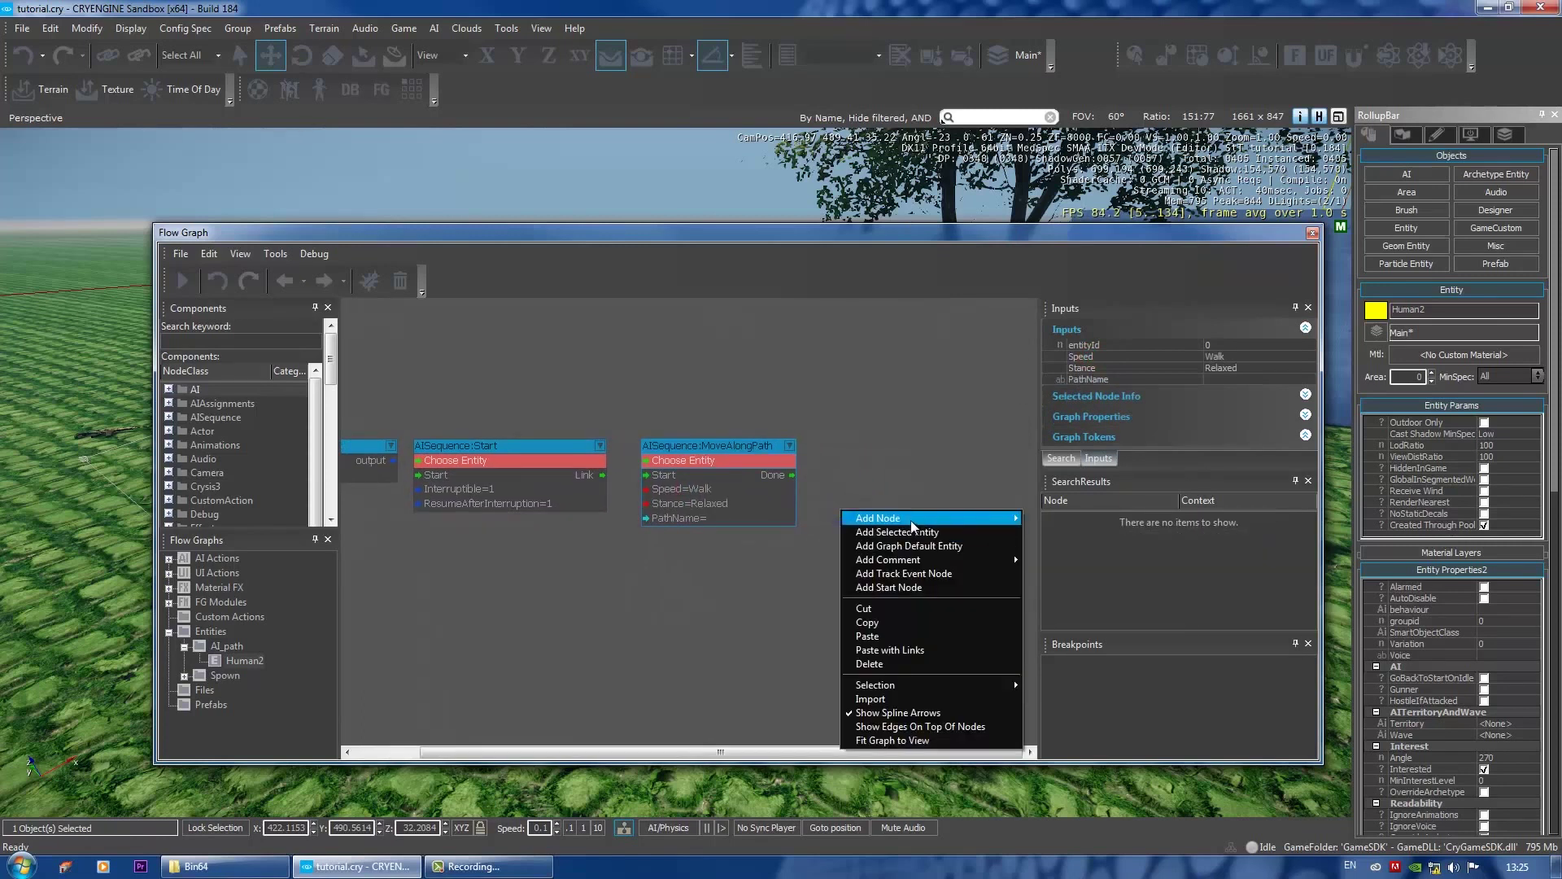
mouse_move(913, 526)
mouse_move(1103, 265)
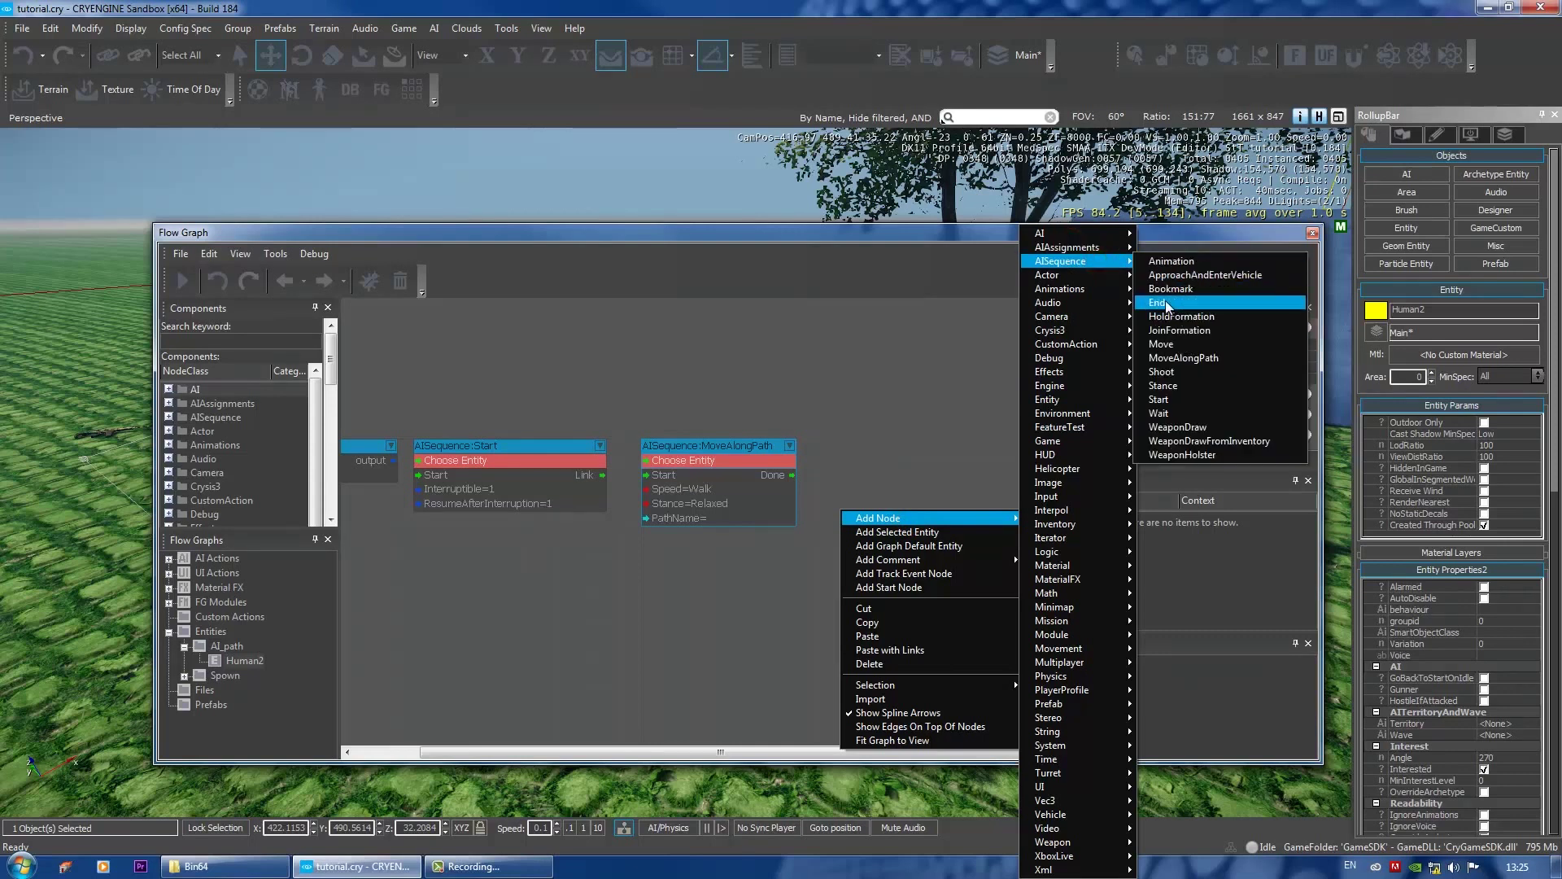
click(1166, 303)
drag(889, 523, 894, 453)
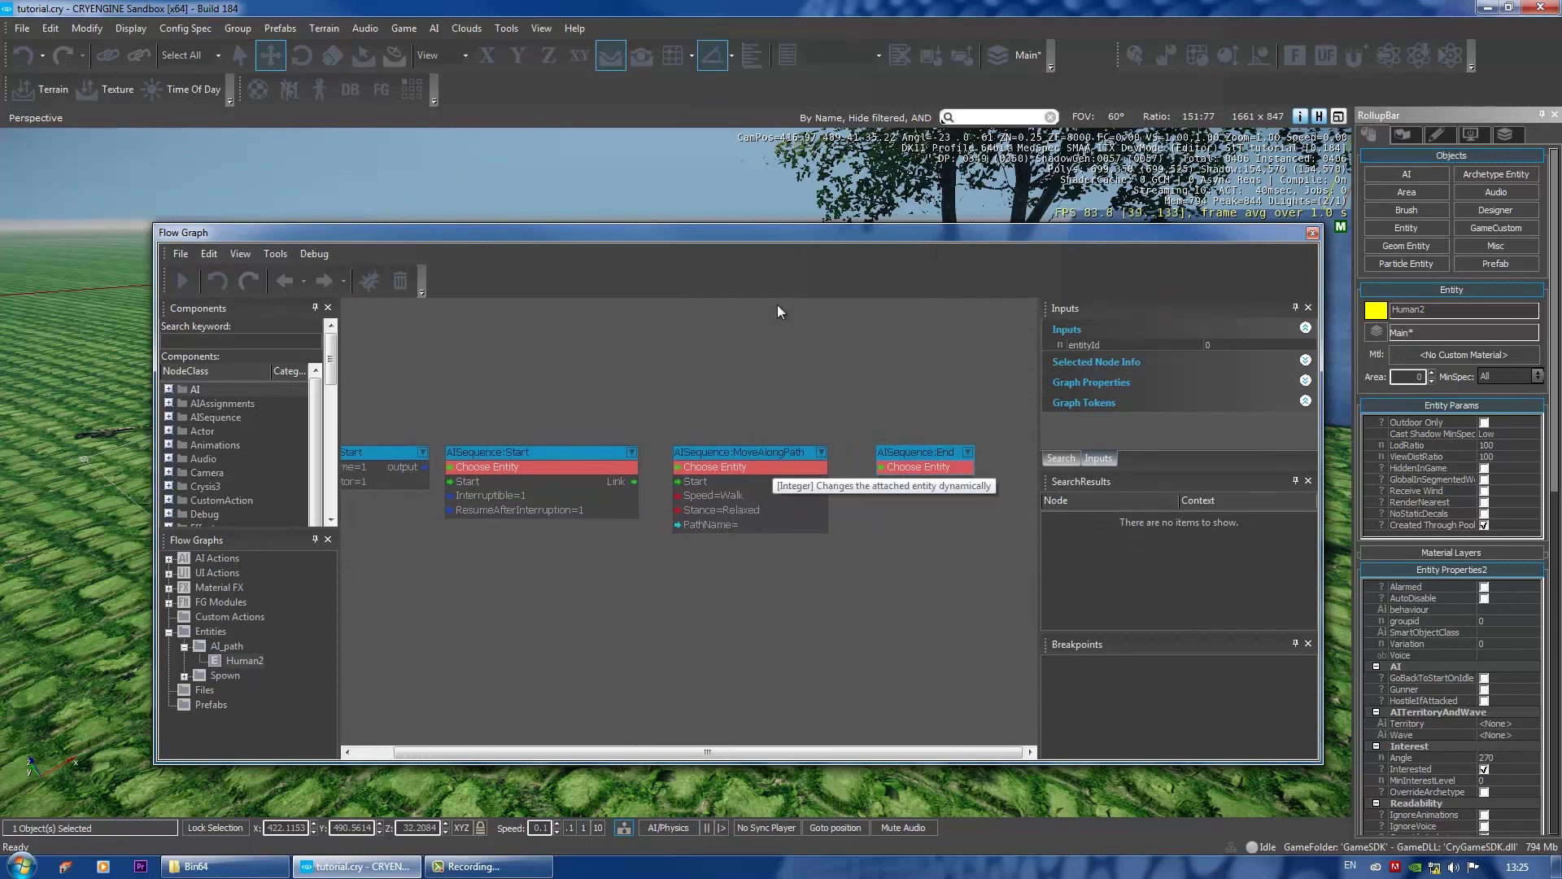
drag(779, 231, 817, 463)
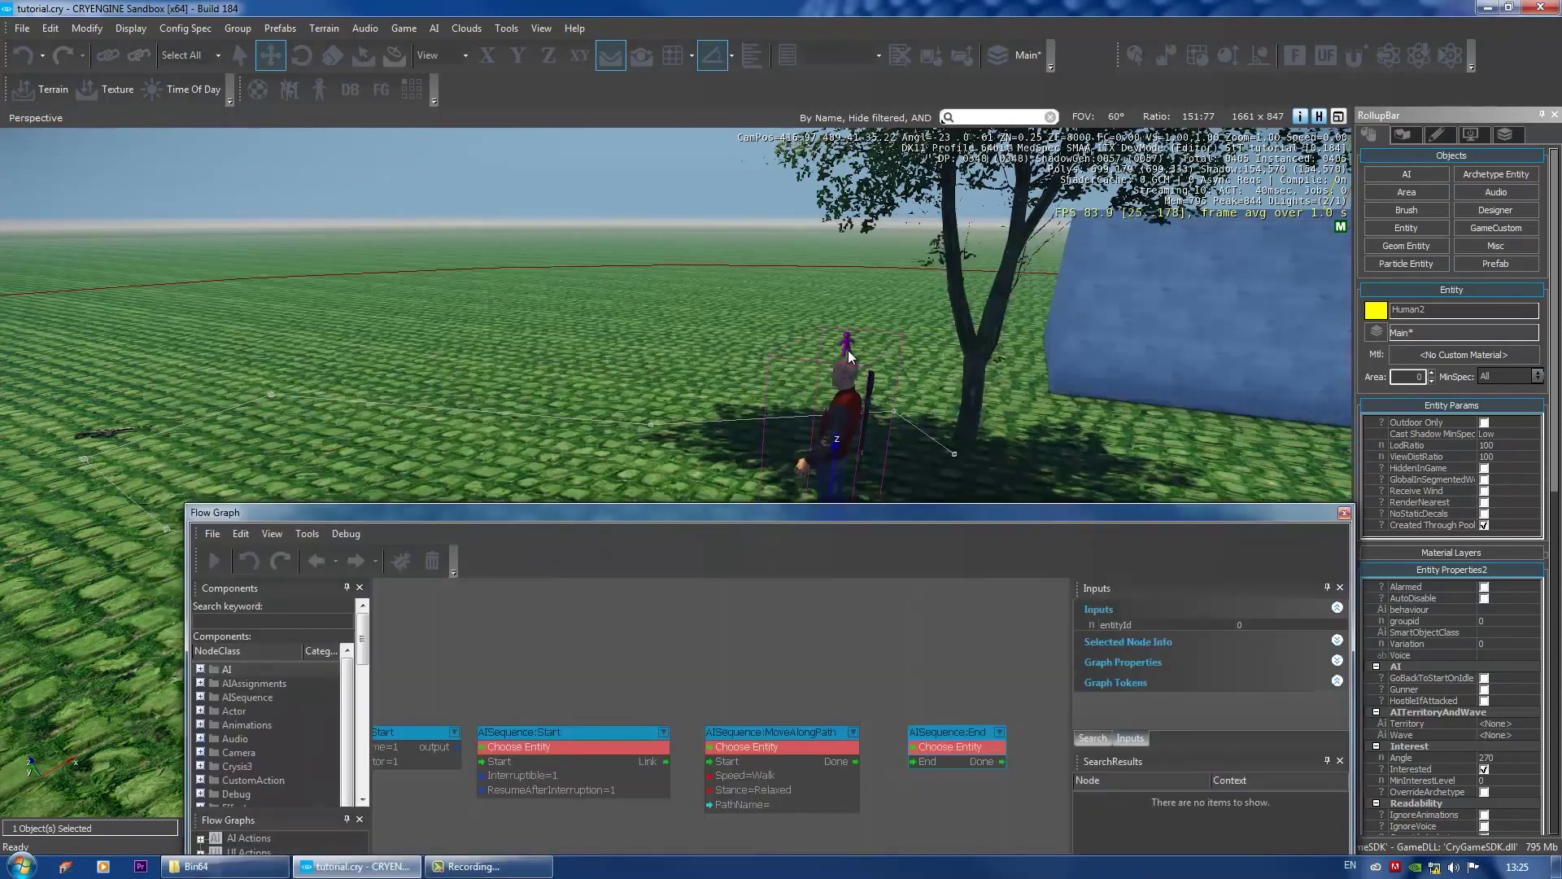
Assign the selected human character as the entity of the AISequence Start, MoveAlongPath and End nodes
drag(813, 515, 810, 310)
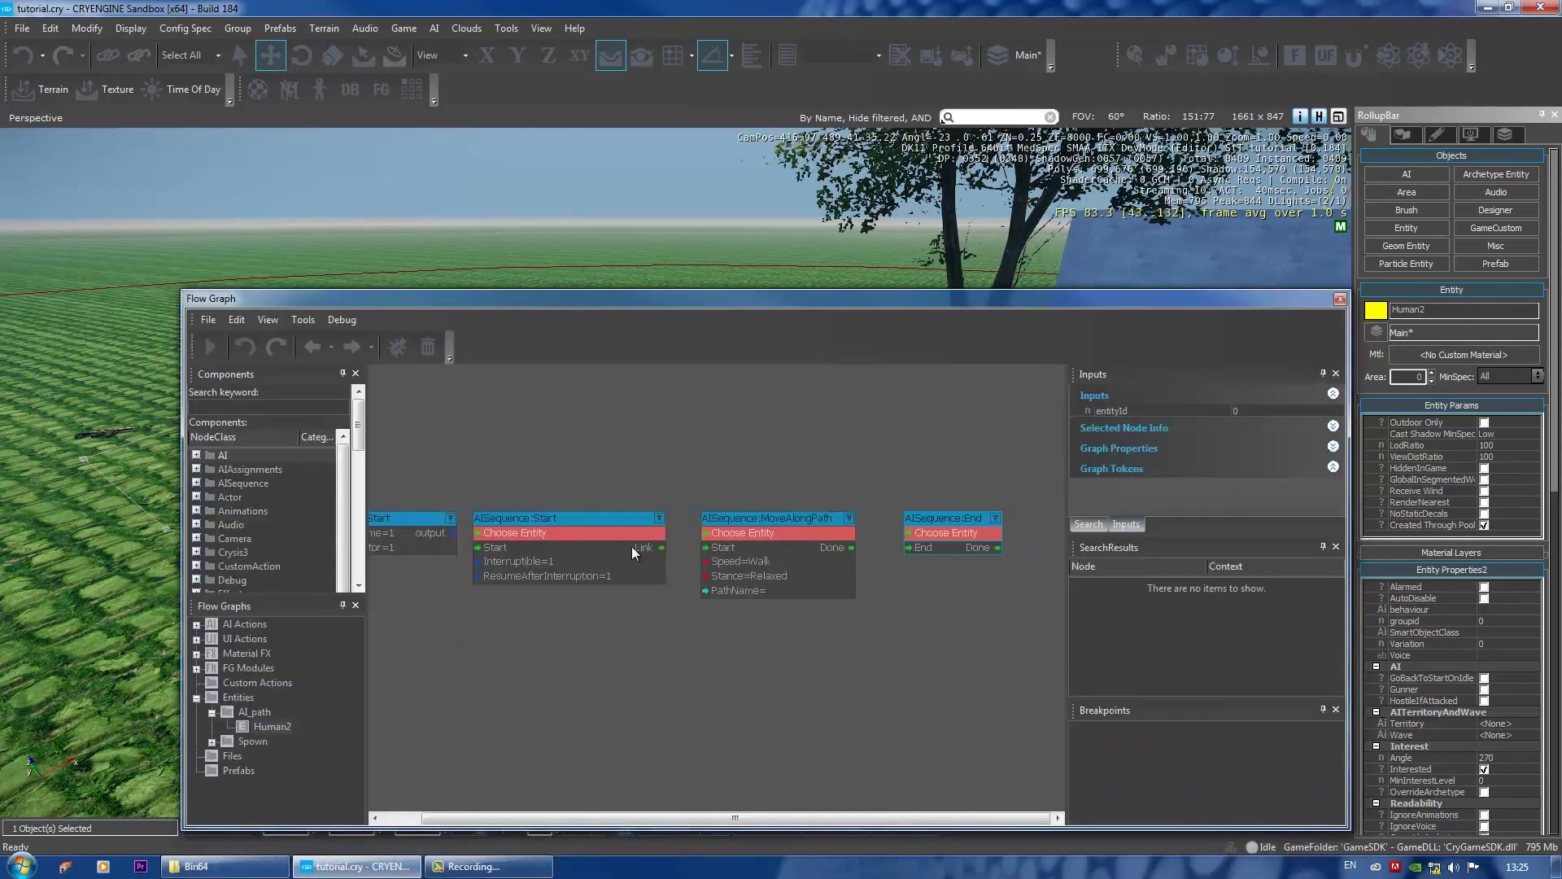
right_click(559, 534)
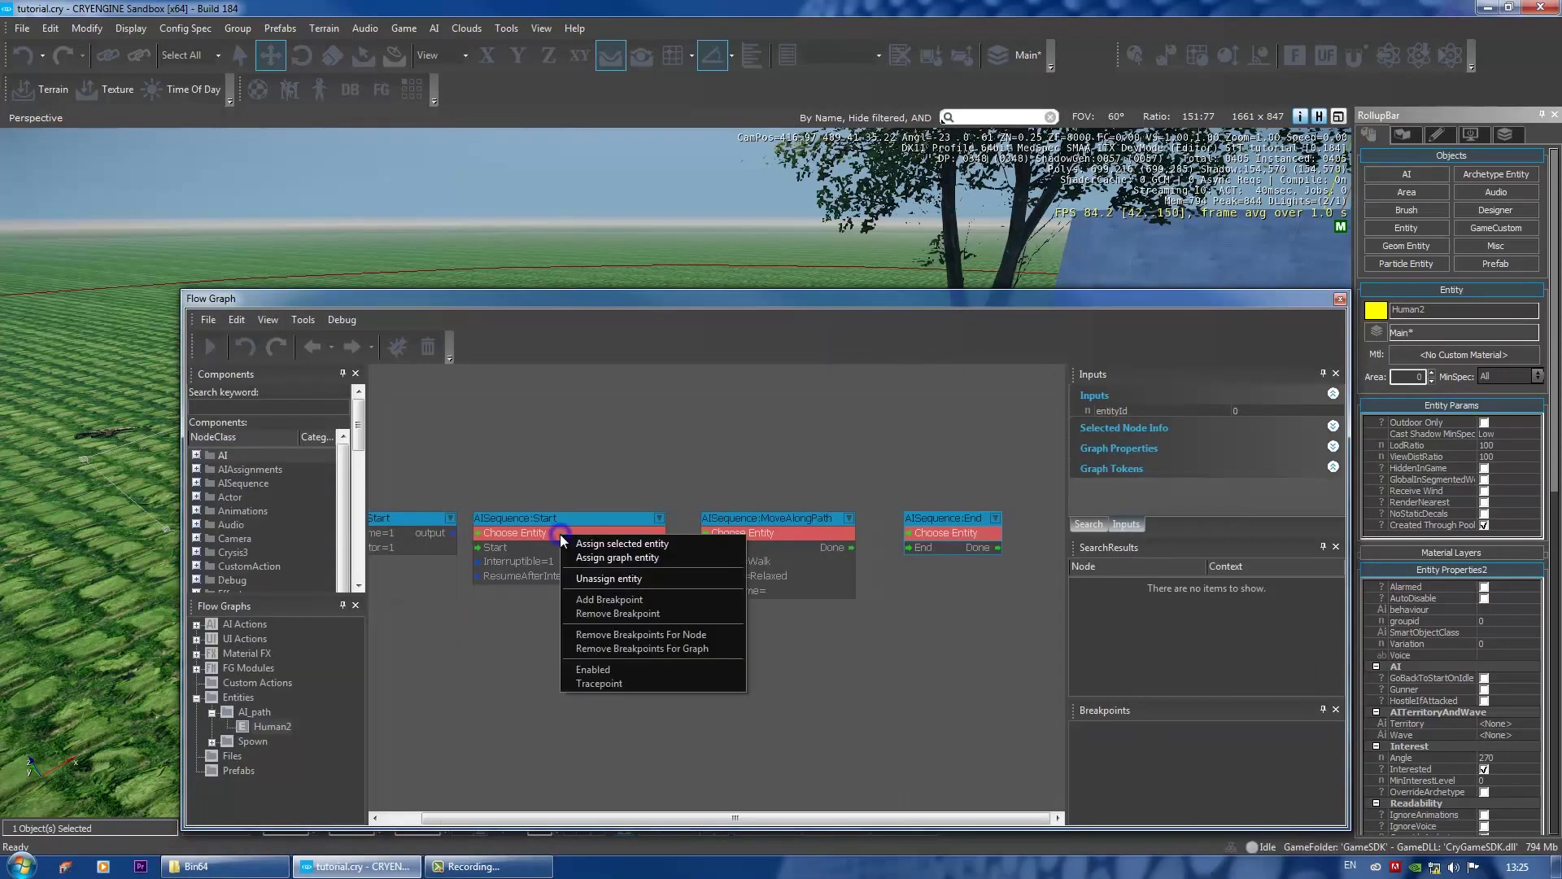
click(582, 538)
right_click(753, 530)
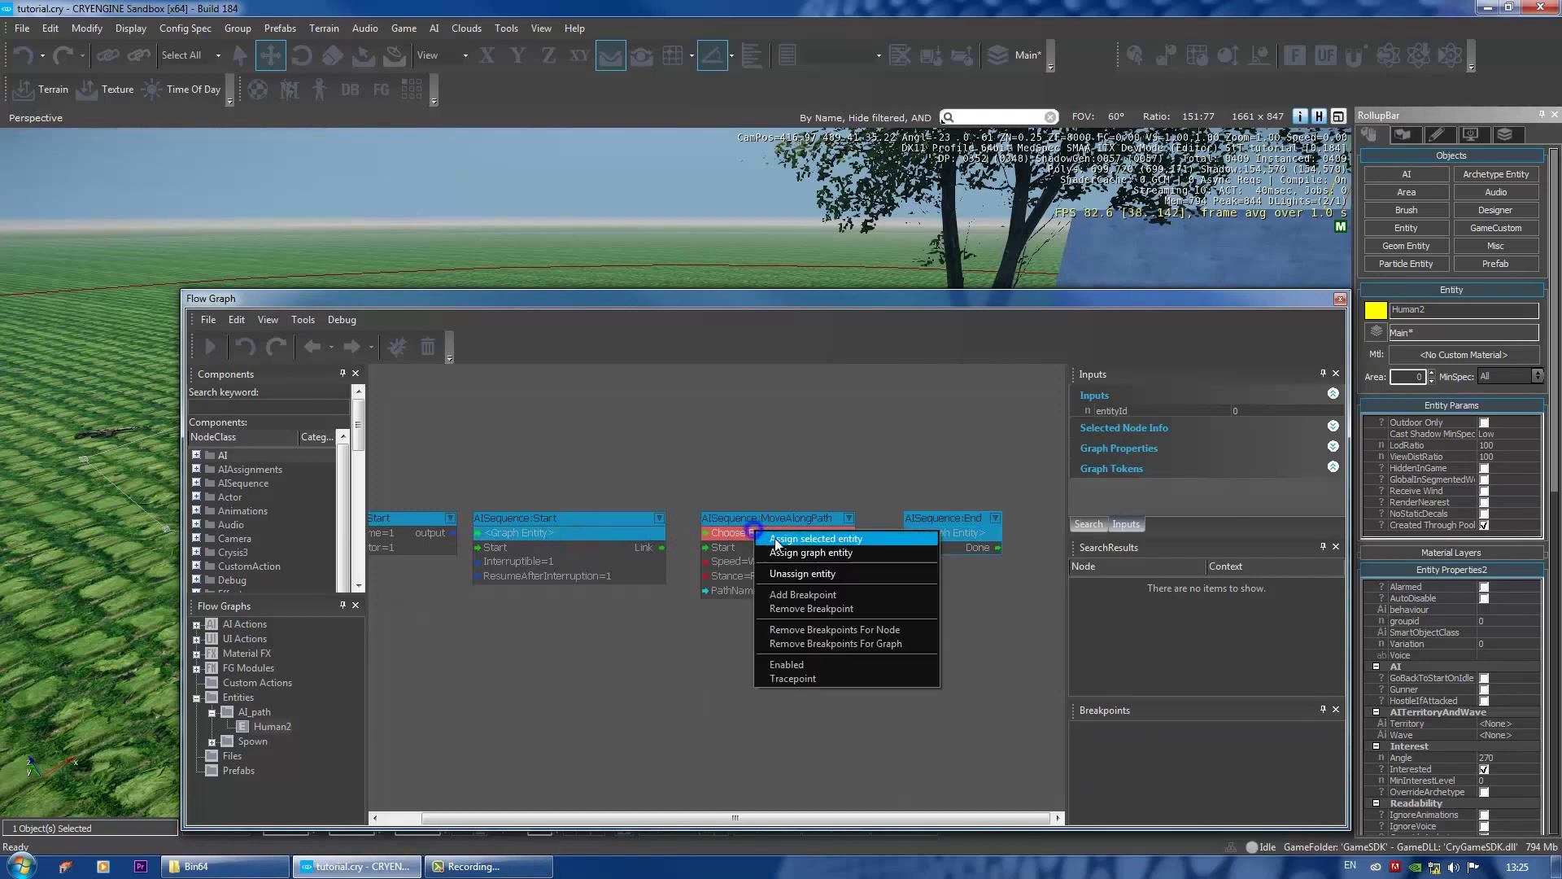
click(783, 541)
Chain the nodes: Game:Start output to AISequence:Start, its Link to MoveAlongPath's Start, and MoveAlongPath's Done to AISequence:End
right_drag(720, 636, 790, 627)
click(490, 511)
drag(489, 506, 551, 543)
drag(732, 538, 783, 540)
drag(922, 539, 979, 539)
click(898, 688)
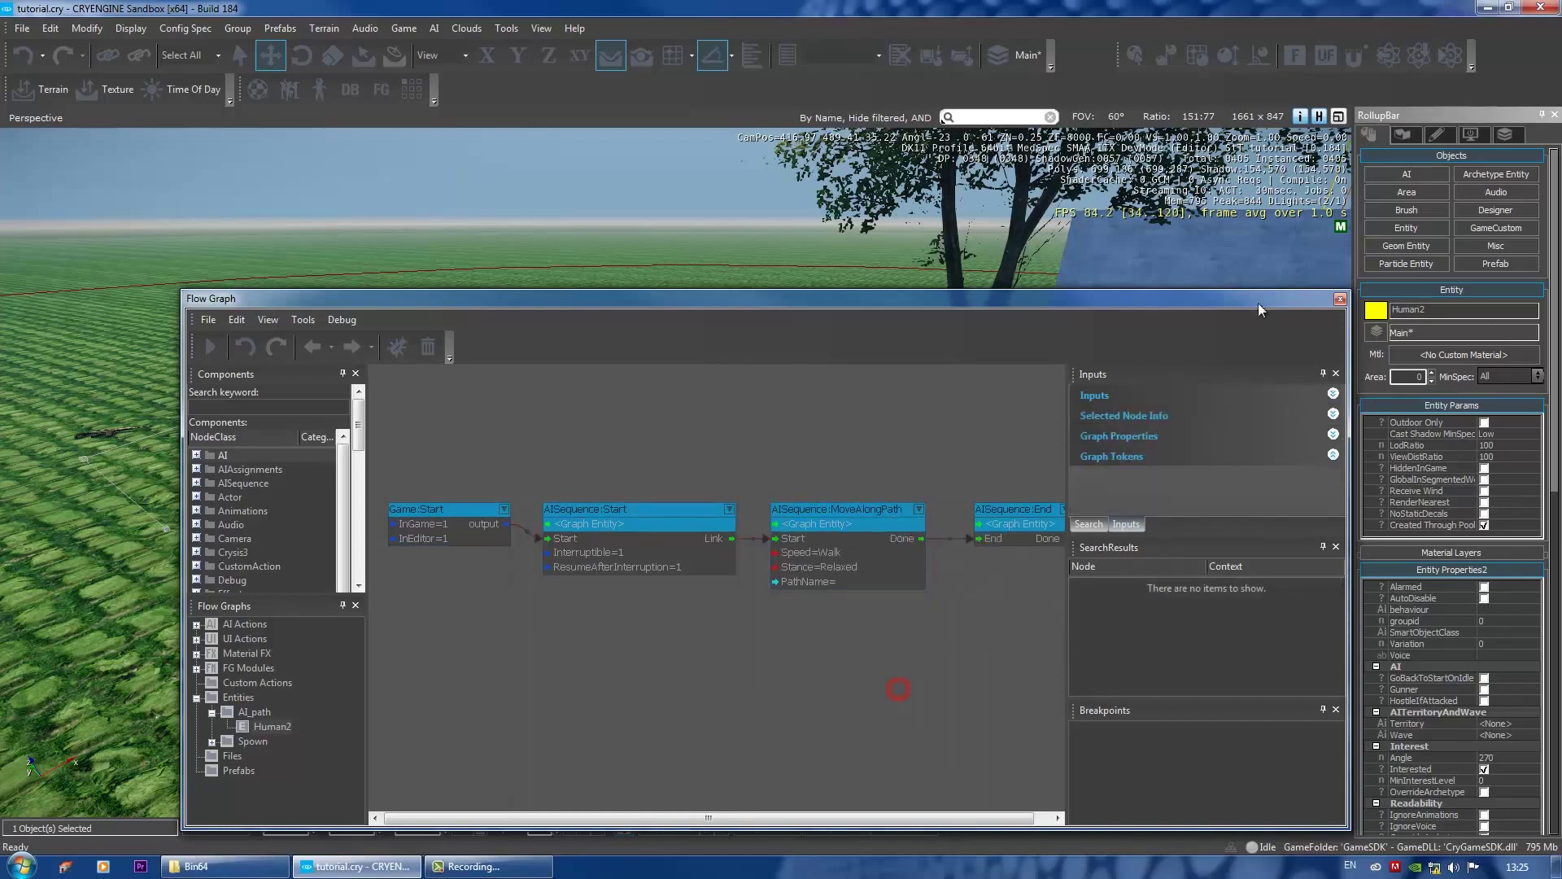
Select the drawn AI path in the level and copy its name, AIPath2
drag(1068, 307, 1011, 548)
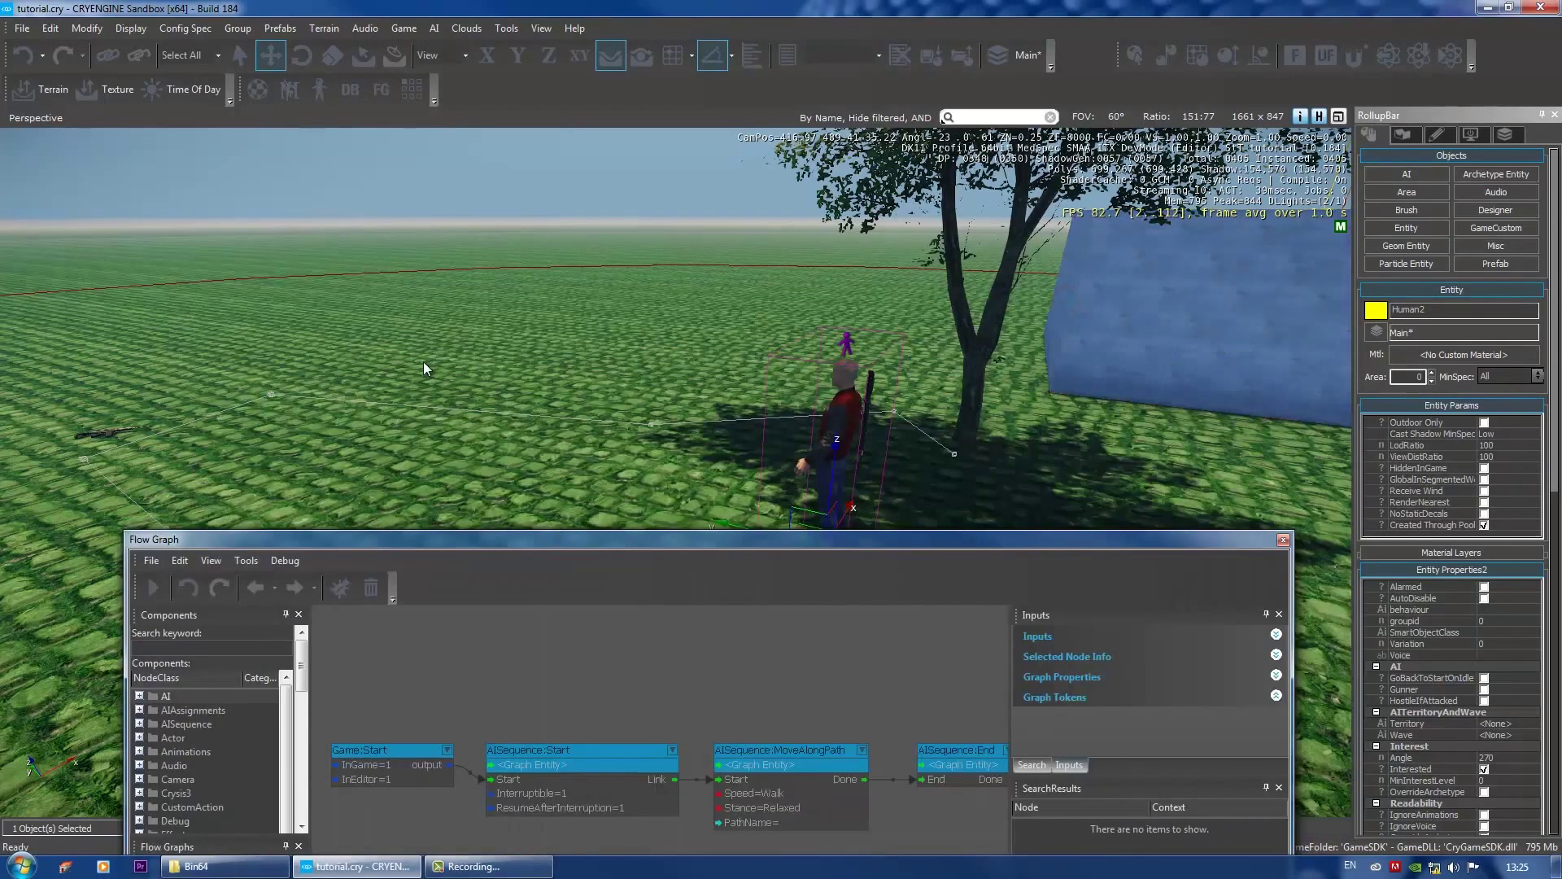
click(275, 397)
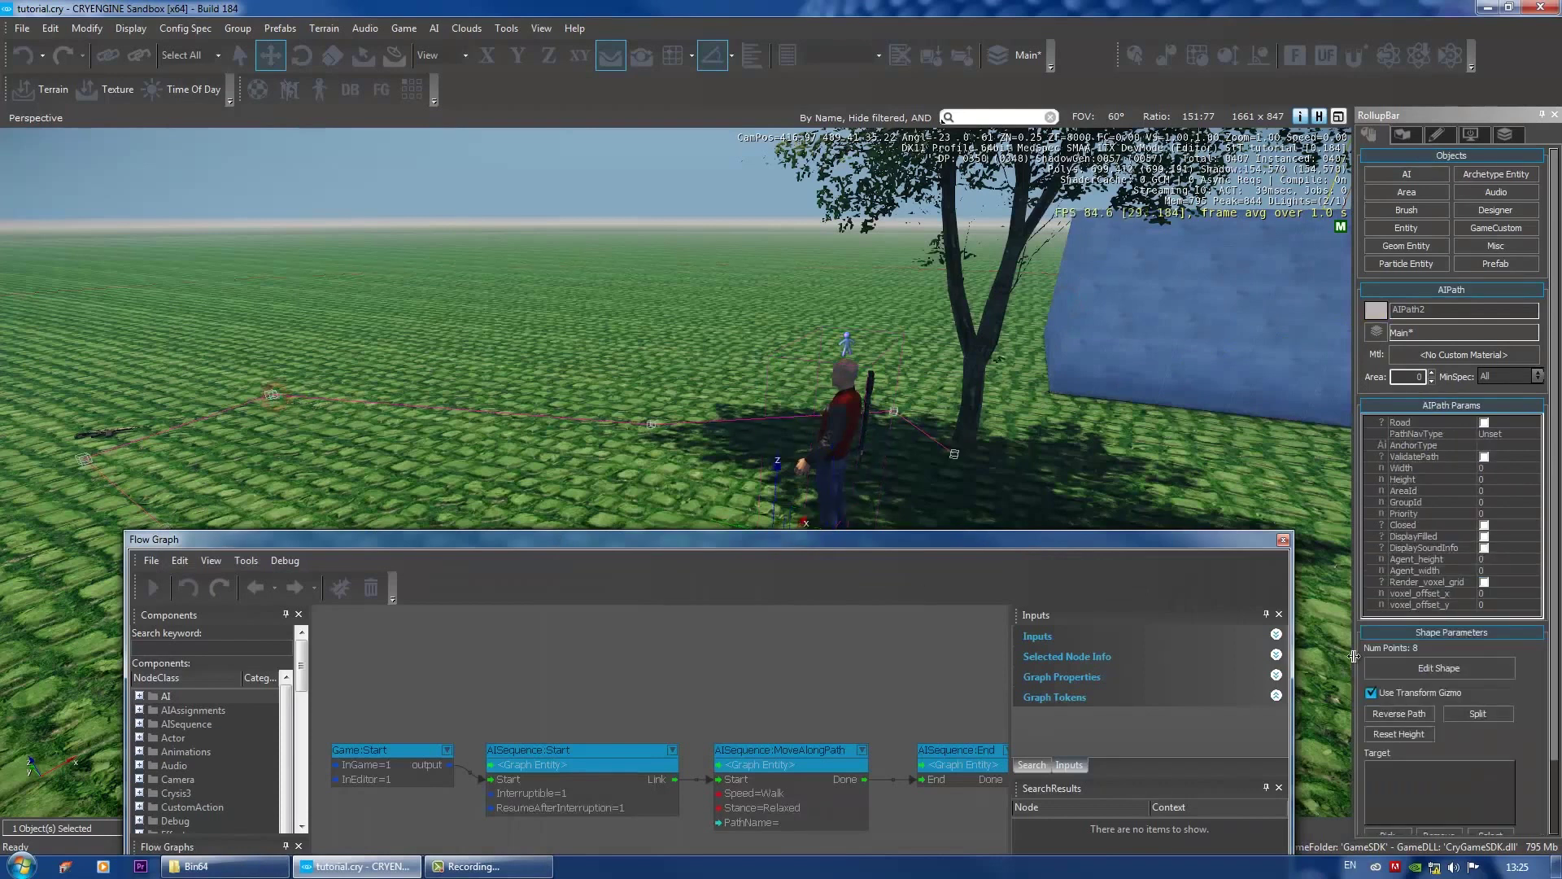
double_click(1431, 310)
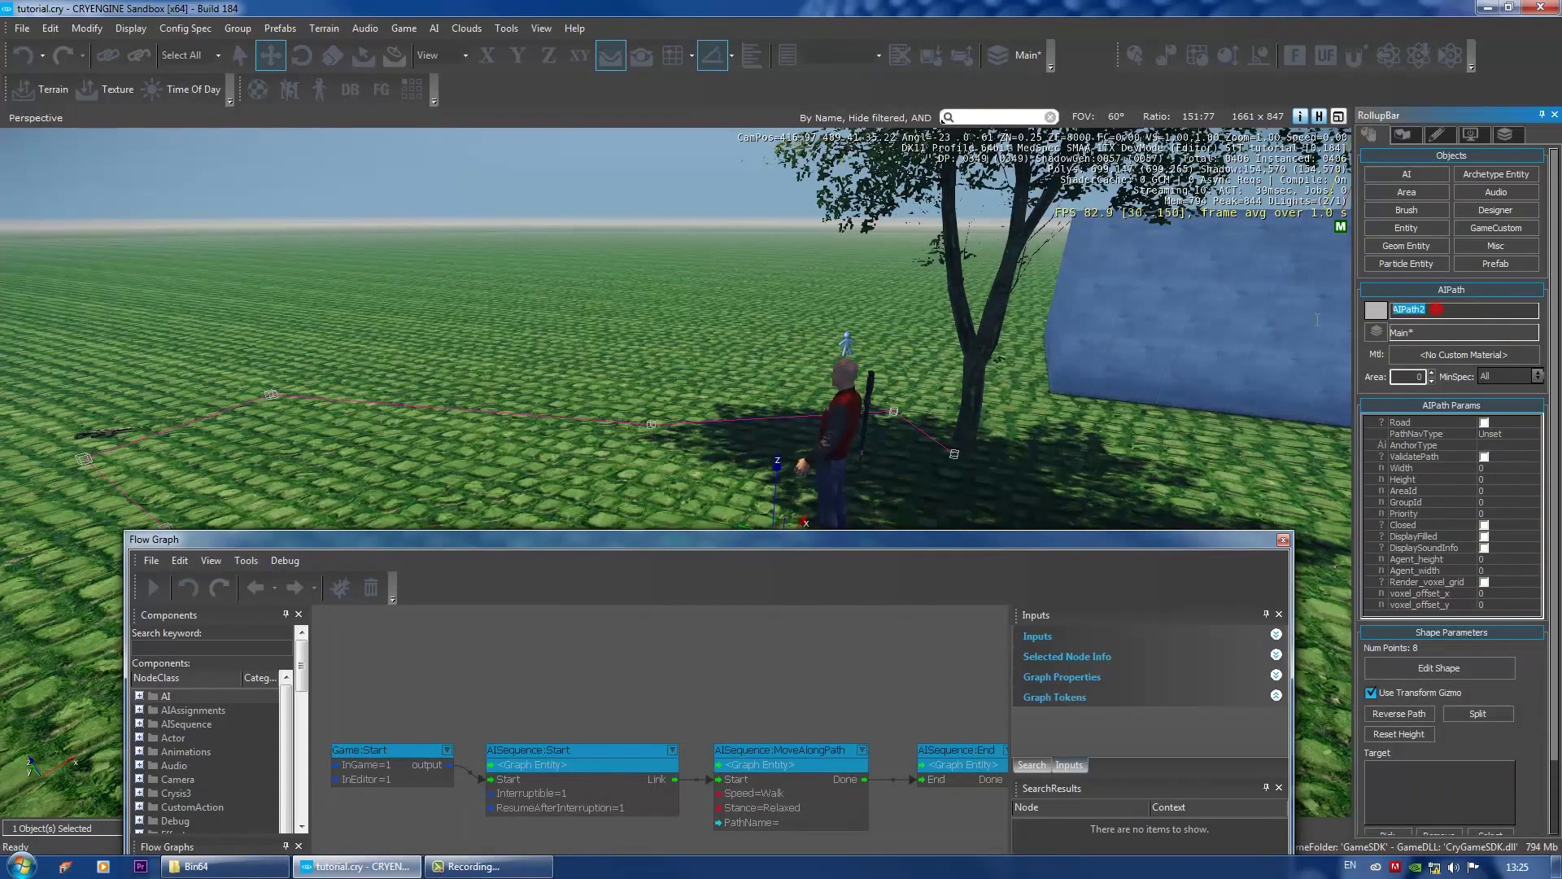
right_click(1406, 310)
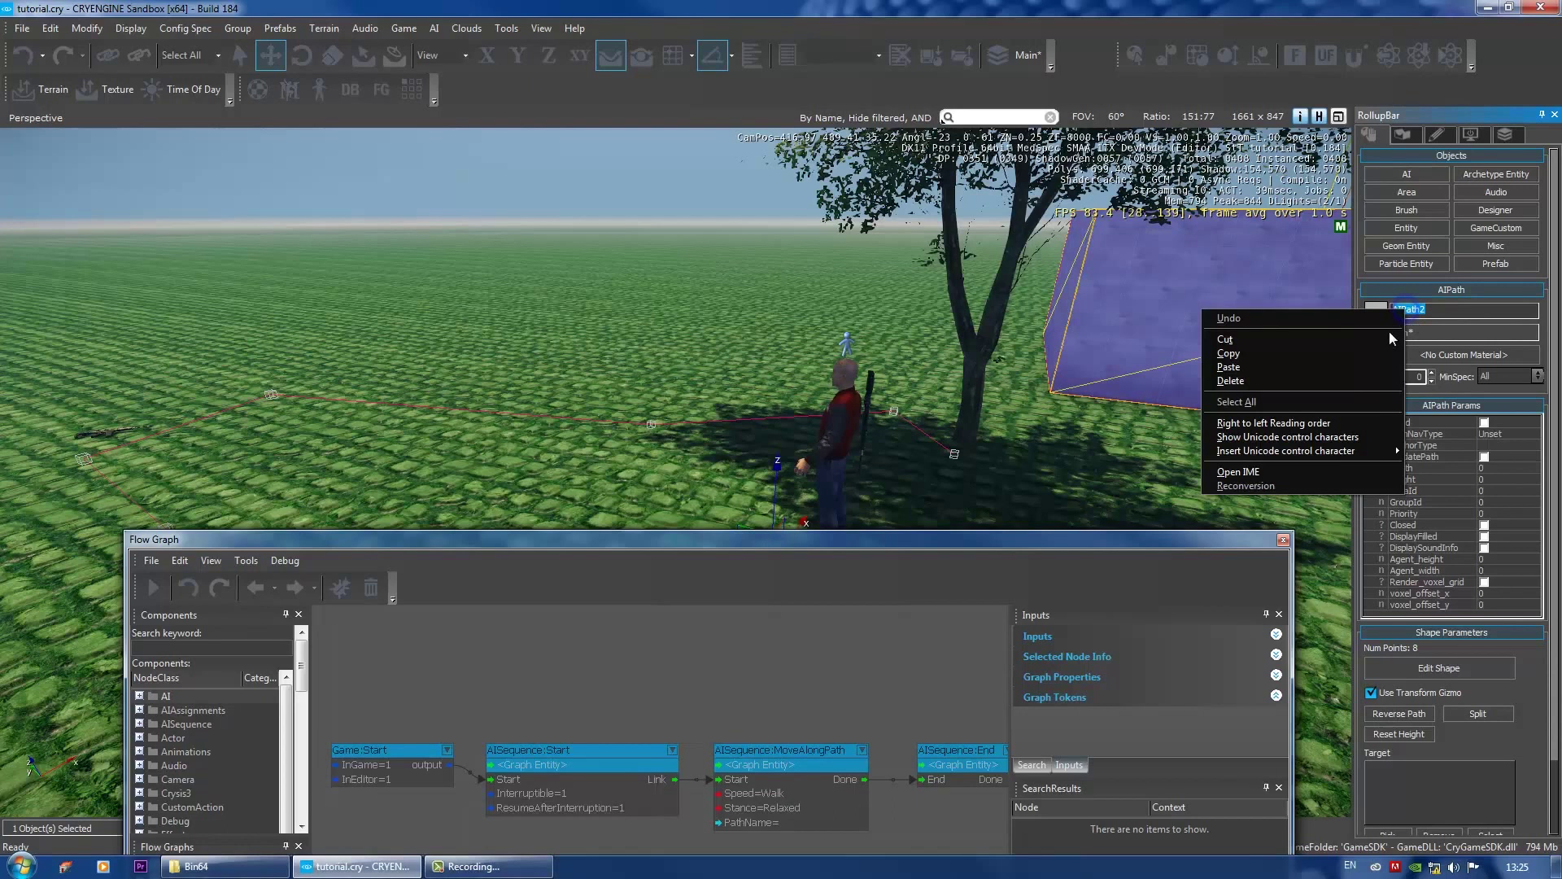
click(1273, 354)
Paste AIPath2 as the PathName of the AISequence:MoveAlongPath node
drag(1066, 548, 1025, 307)
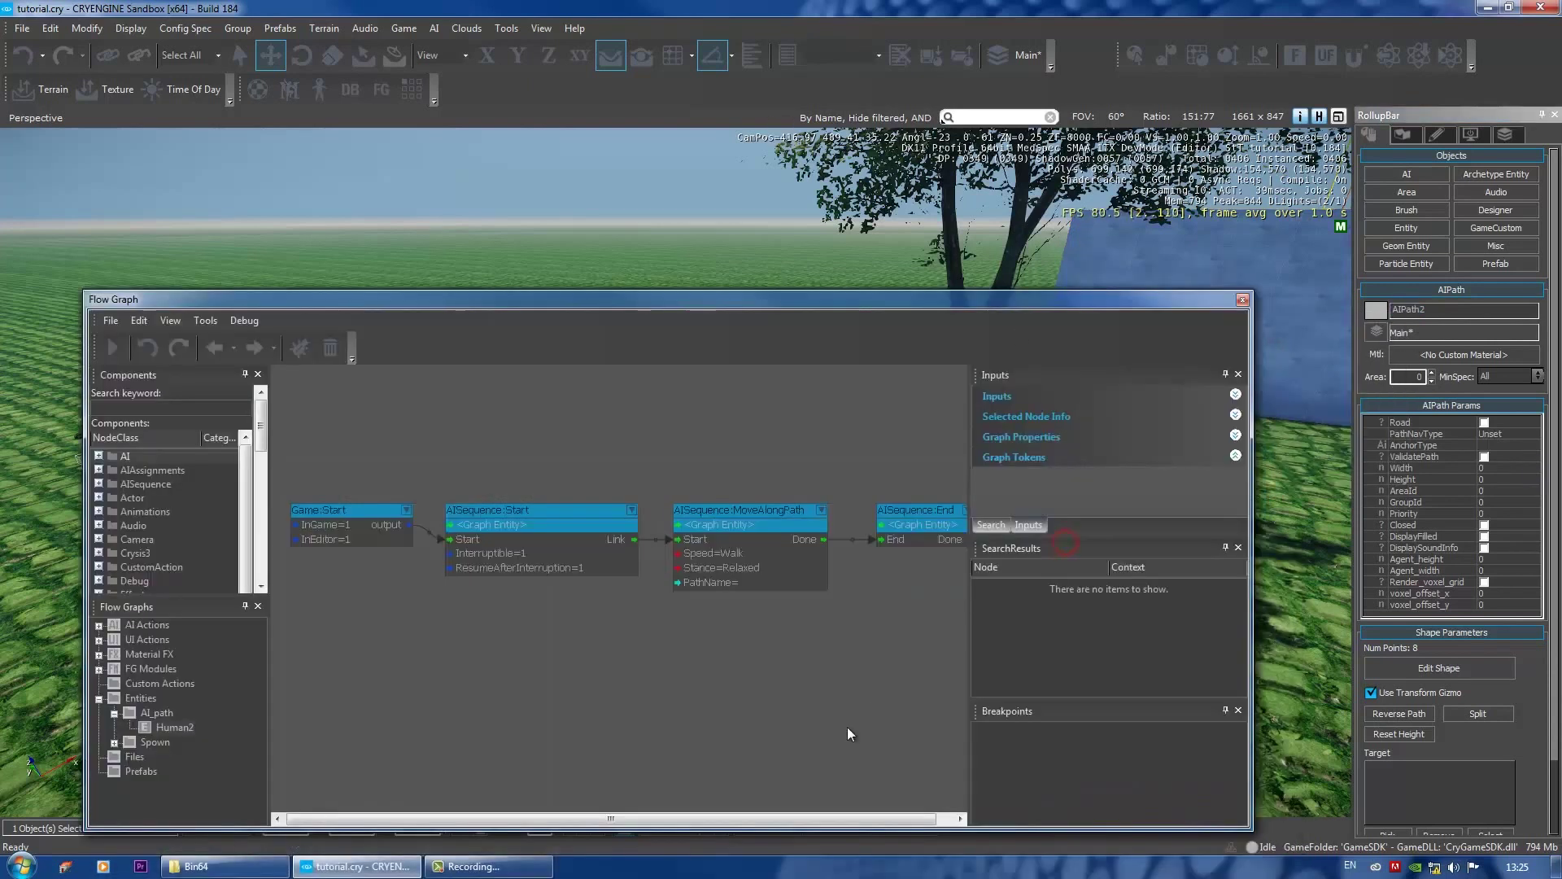
click(742, 584)
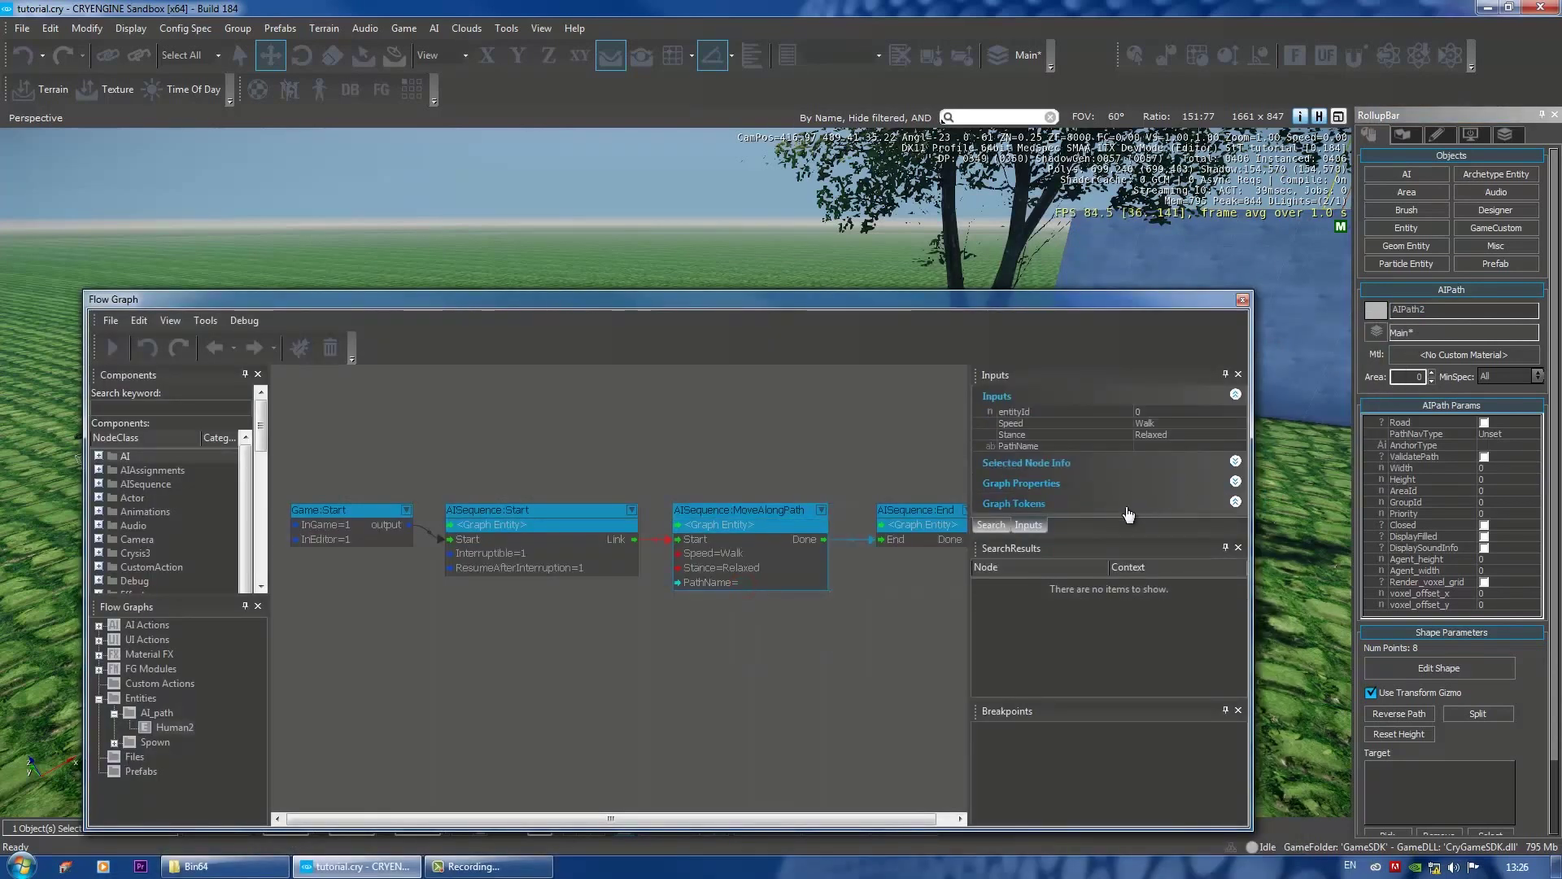
click(1144, 446)
right_click(1147, 447)
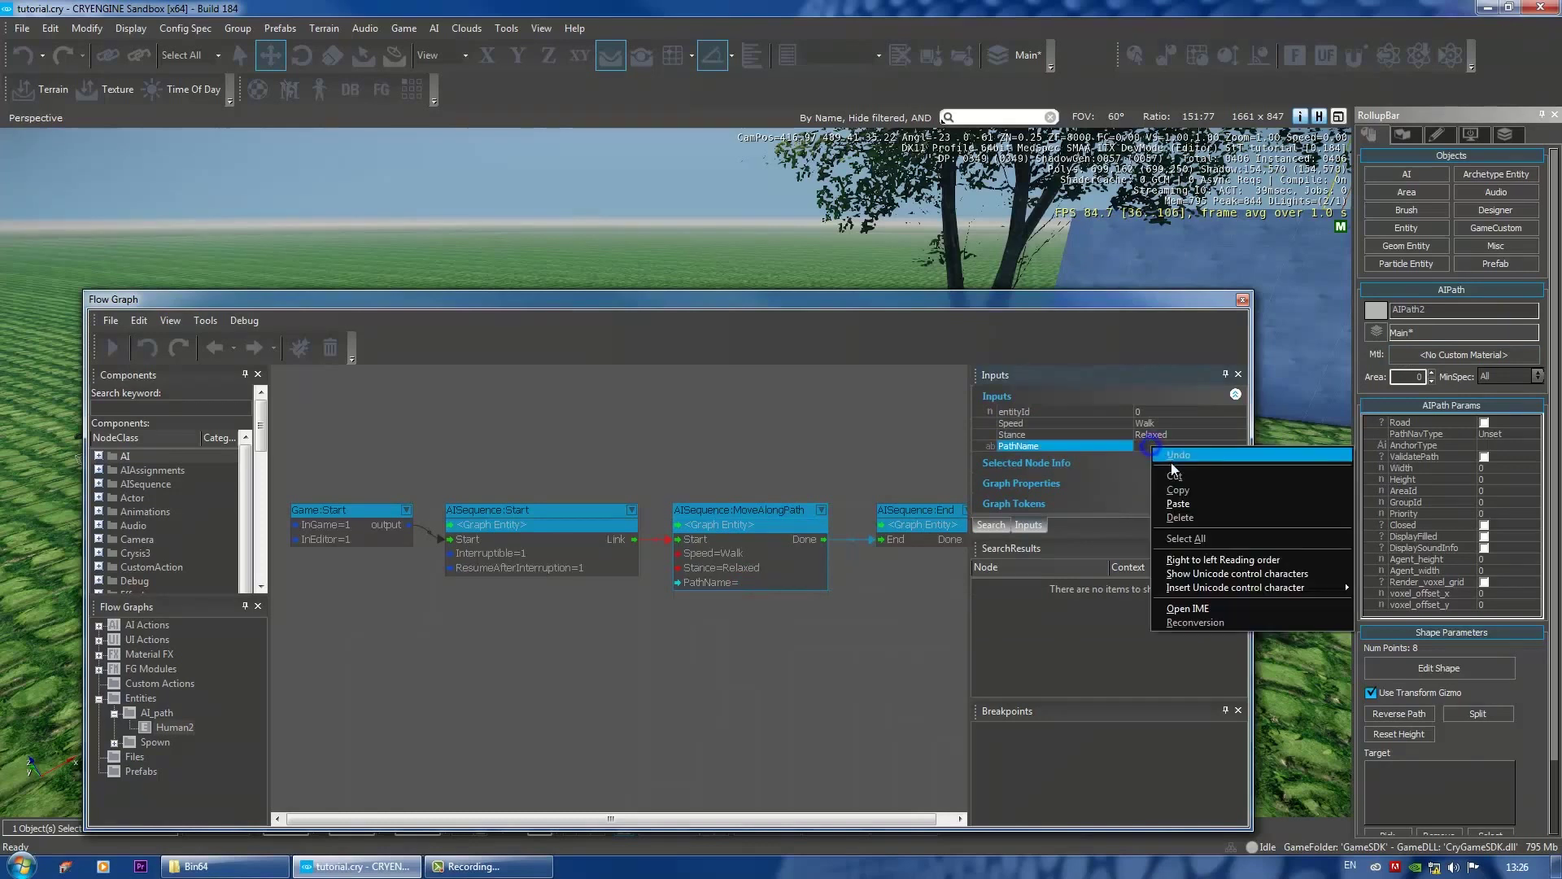
click(1180, 505)
click(836, 439)
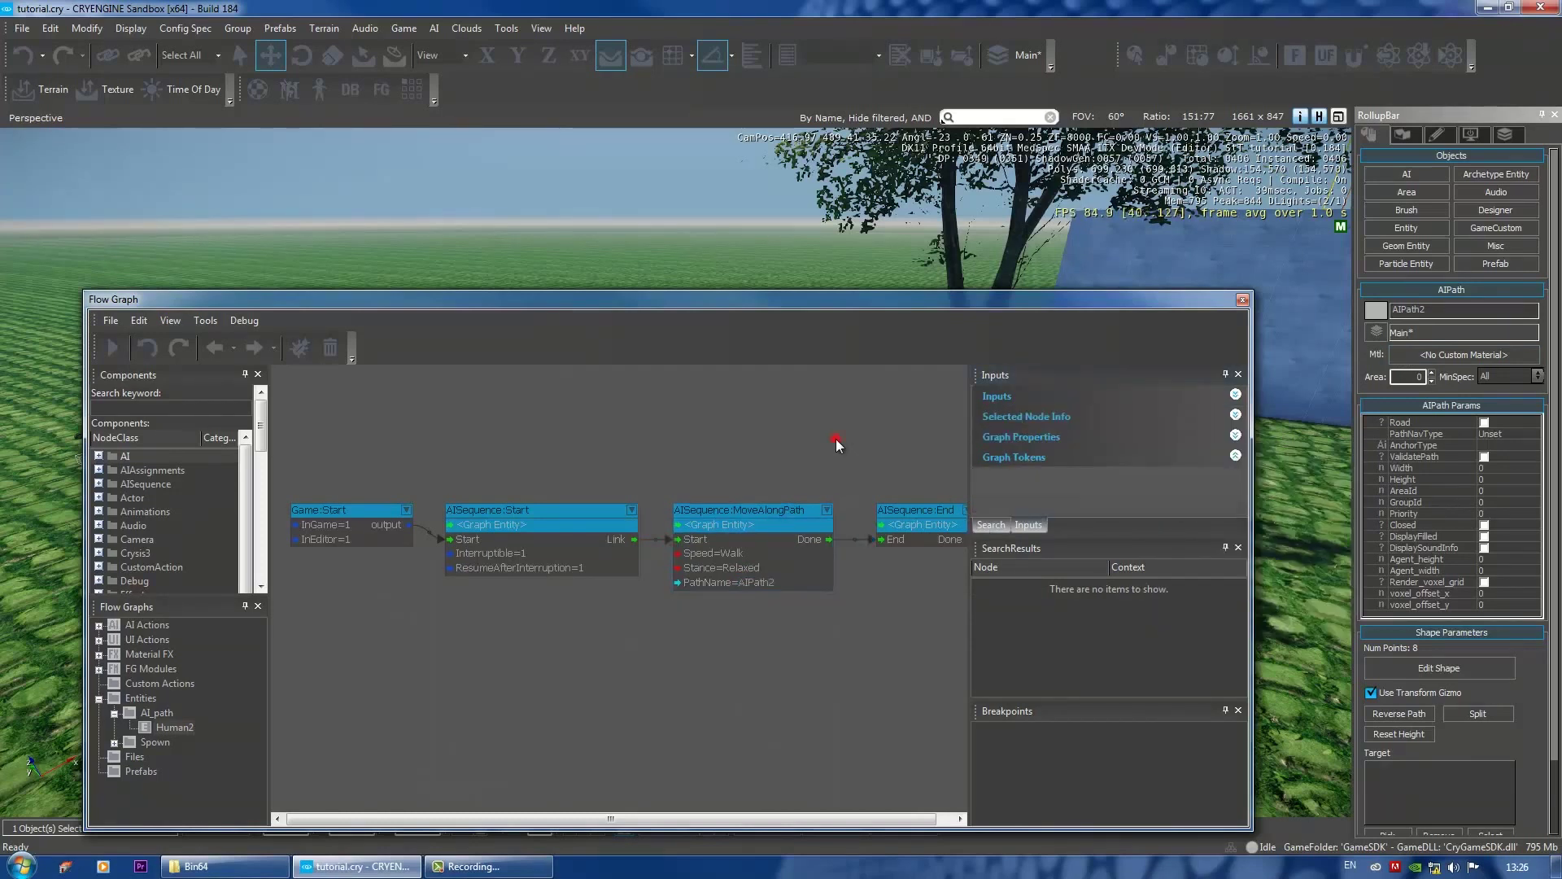
Close the flow graph and run the AI/Physics simulation to check the character's movement along the path, and stop it
click(1243, 301)
click(893, 642)
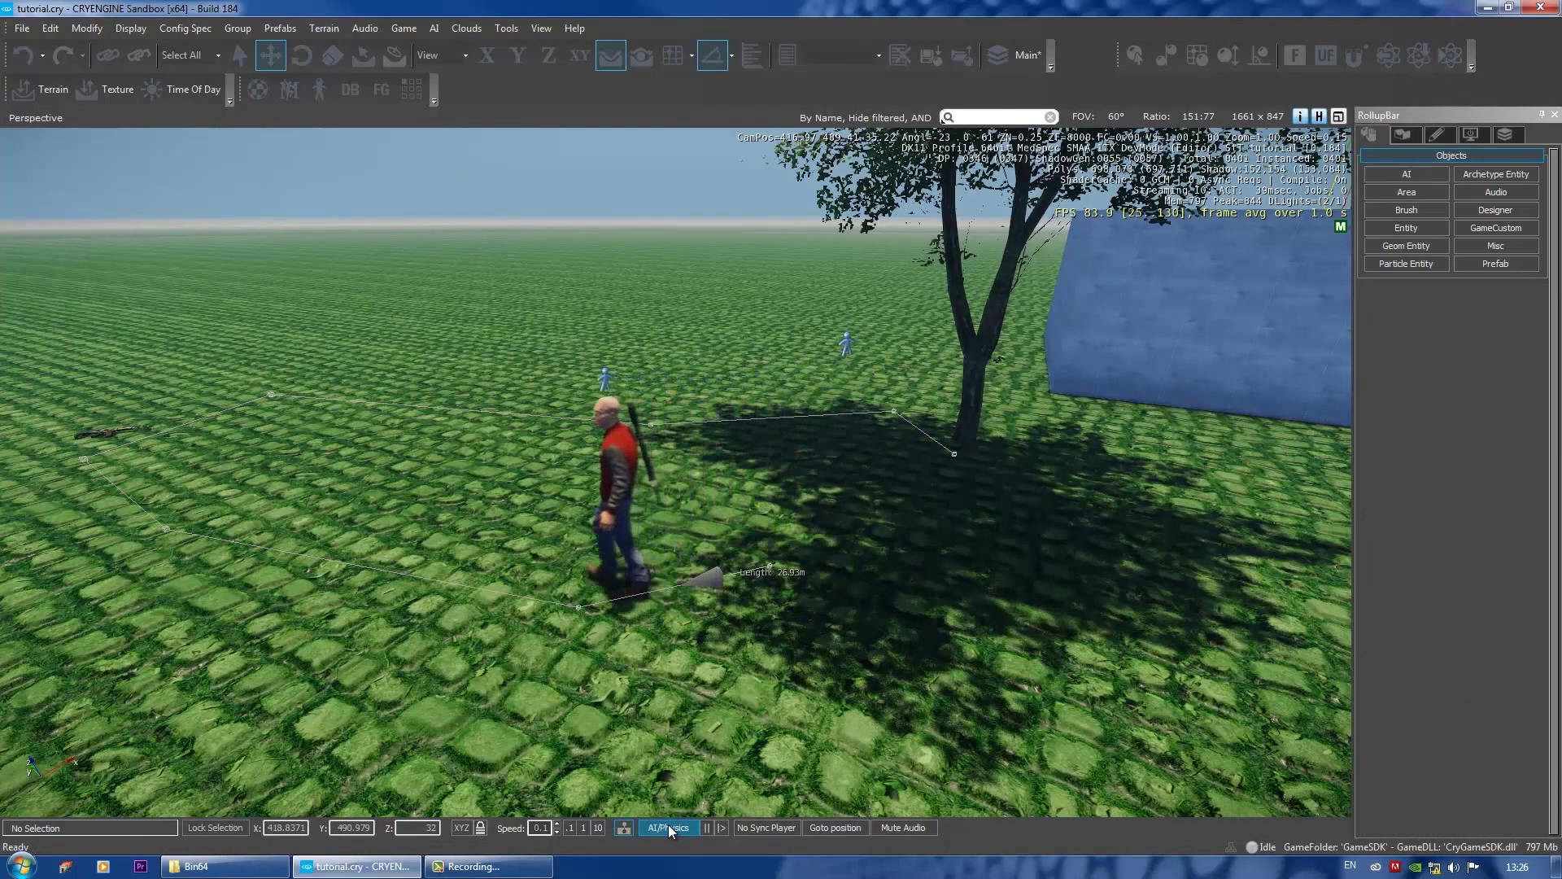
right_drag(673, 705, 672, 704)
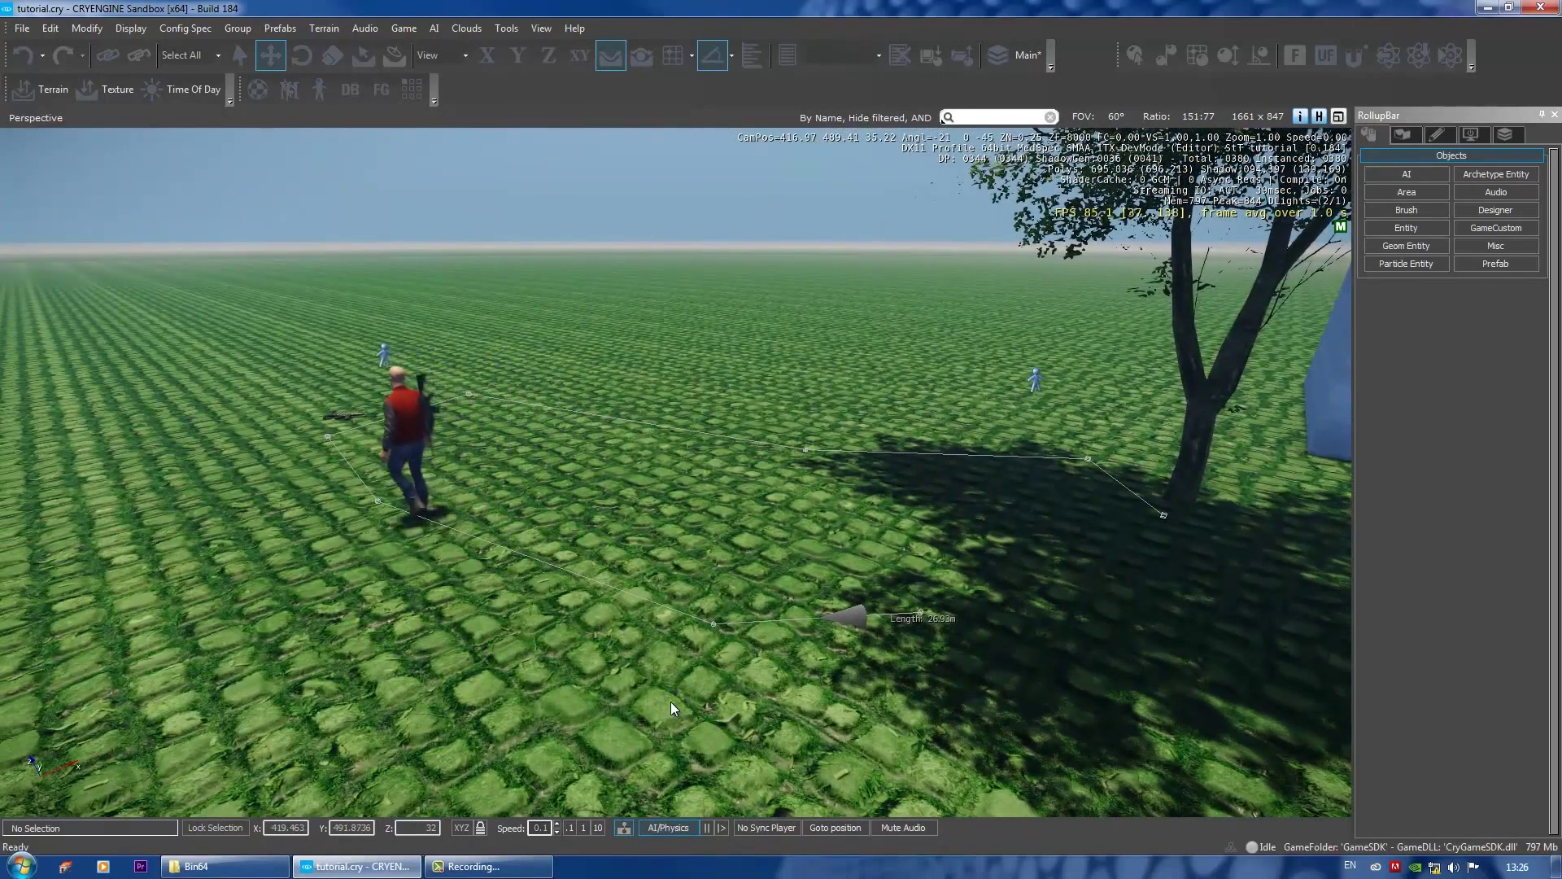
click(683, 827)
Select the human character in the level and reopen its AI_path flow graph
right_drag(741, 676, 747, 669)
click(762, 399)
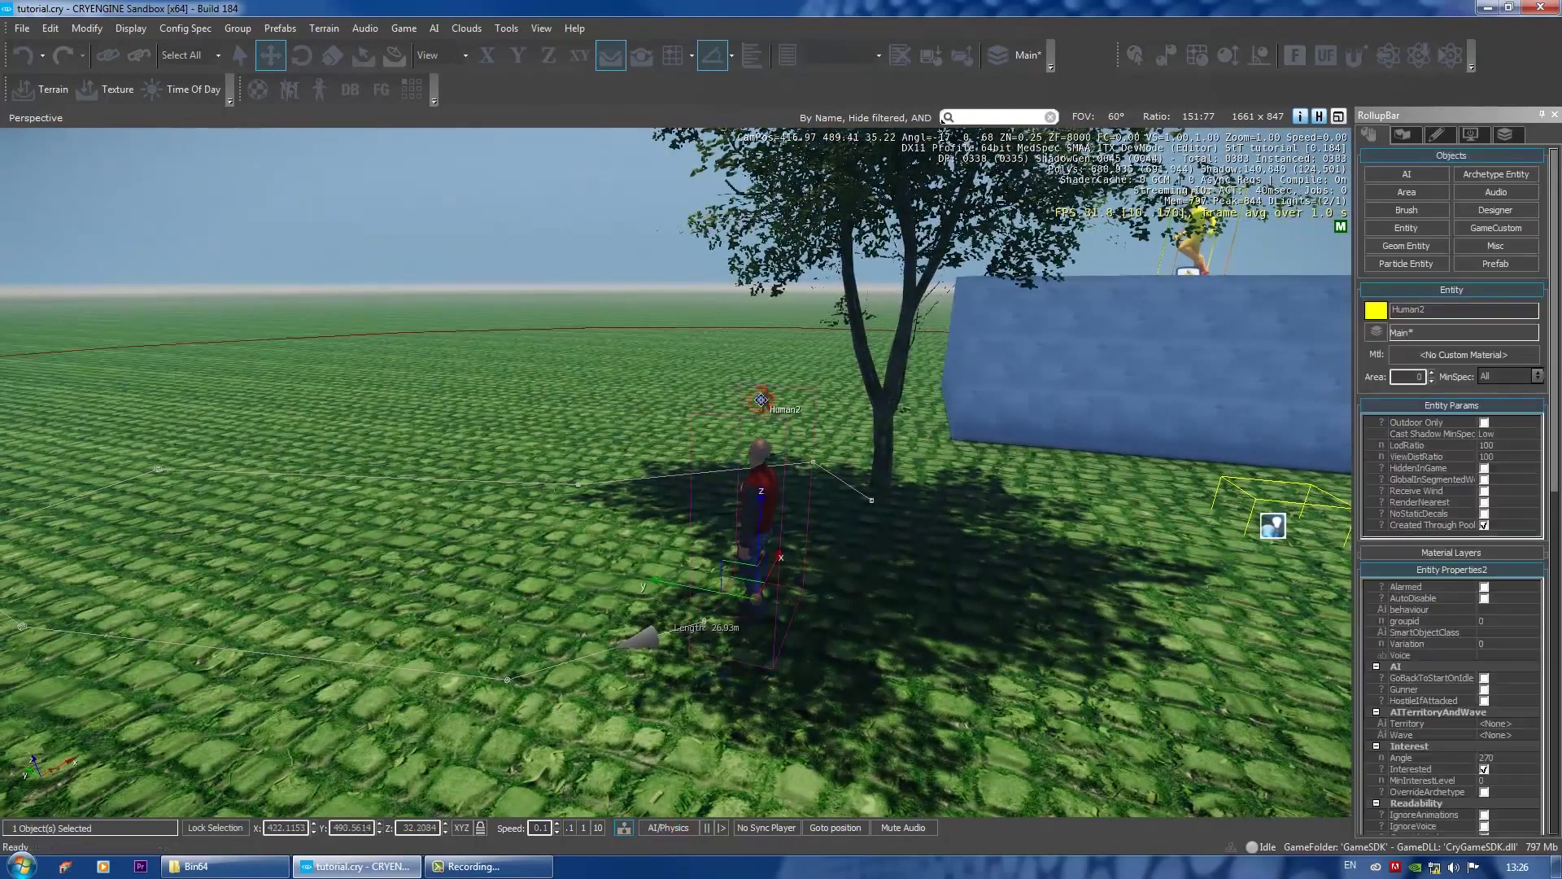
right_click(761, 400)
mouse_move(813, 409)
click(914, 410)
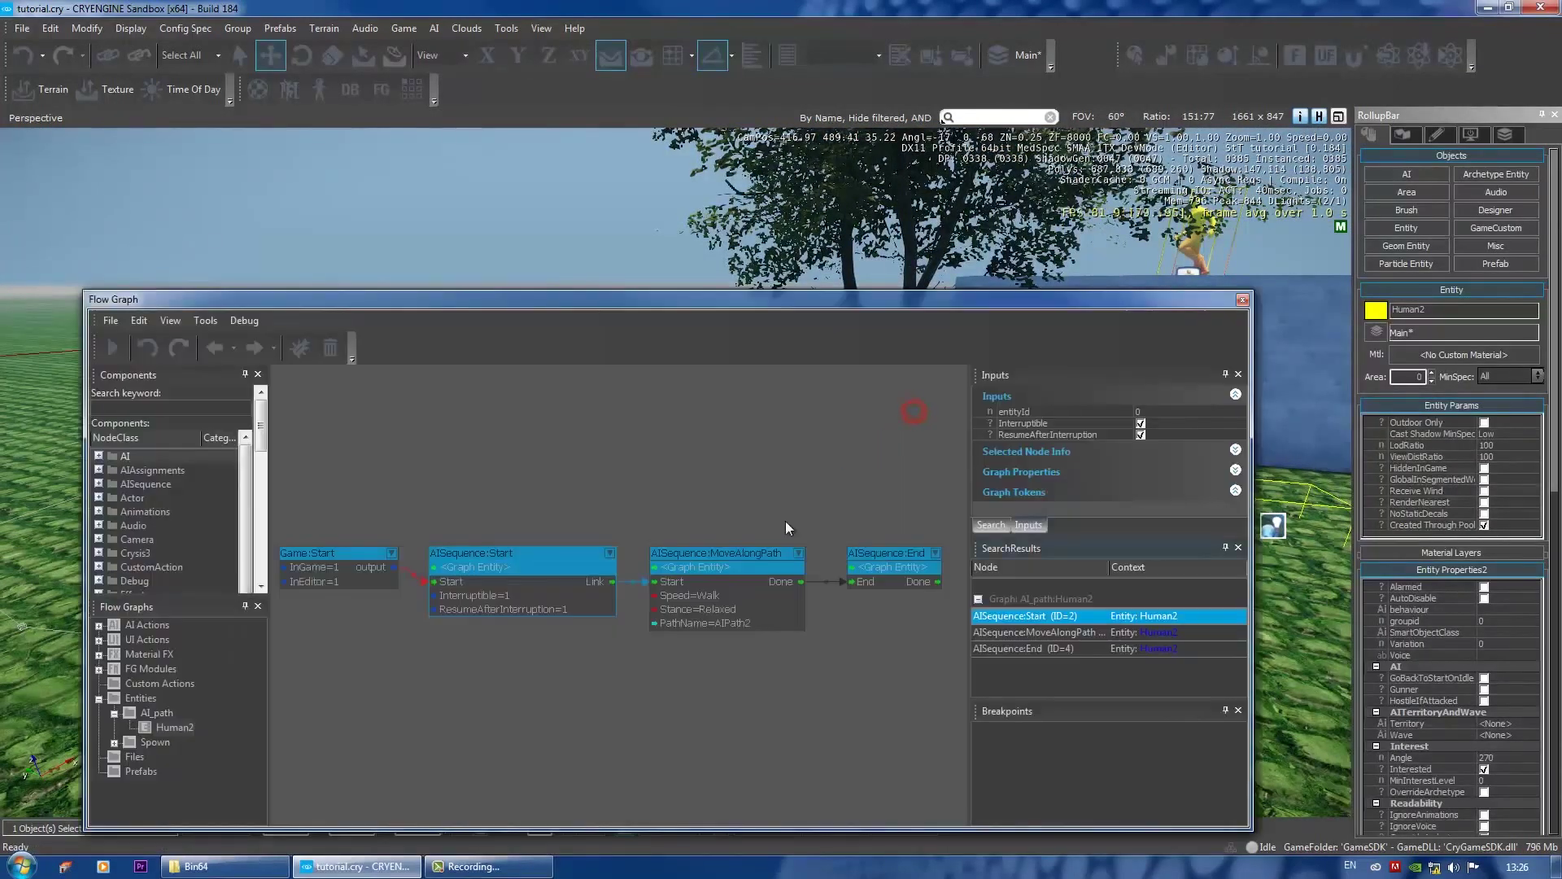
Set the Speed of the AISequence:MoveAlongPath node to Run
drag(707, 564, 725, 539)
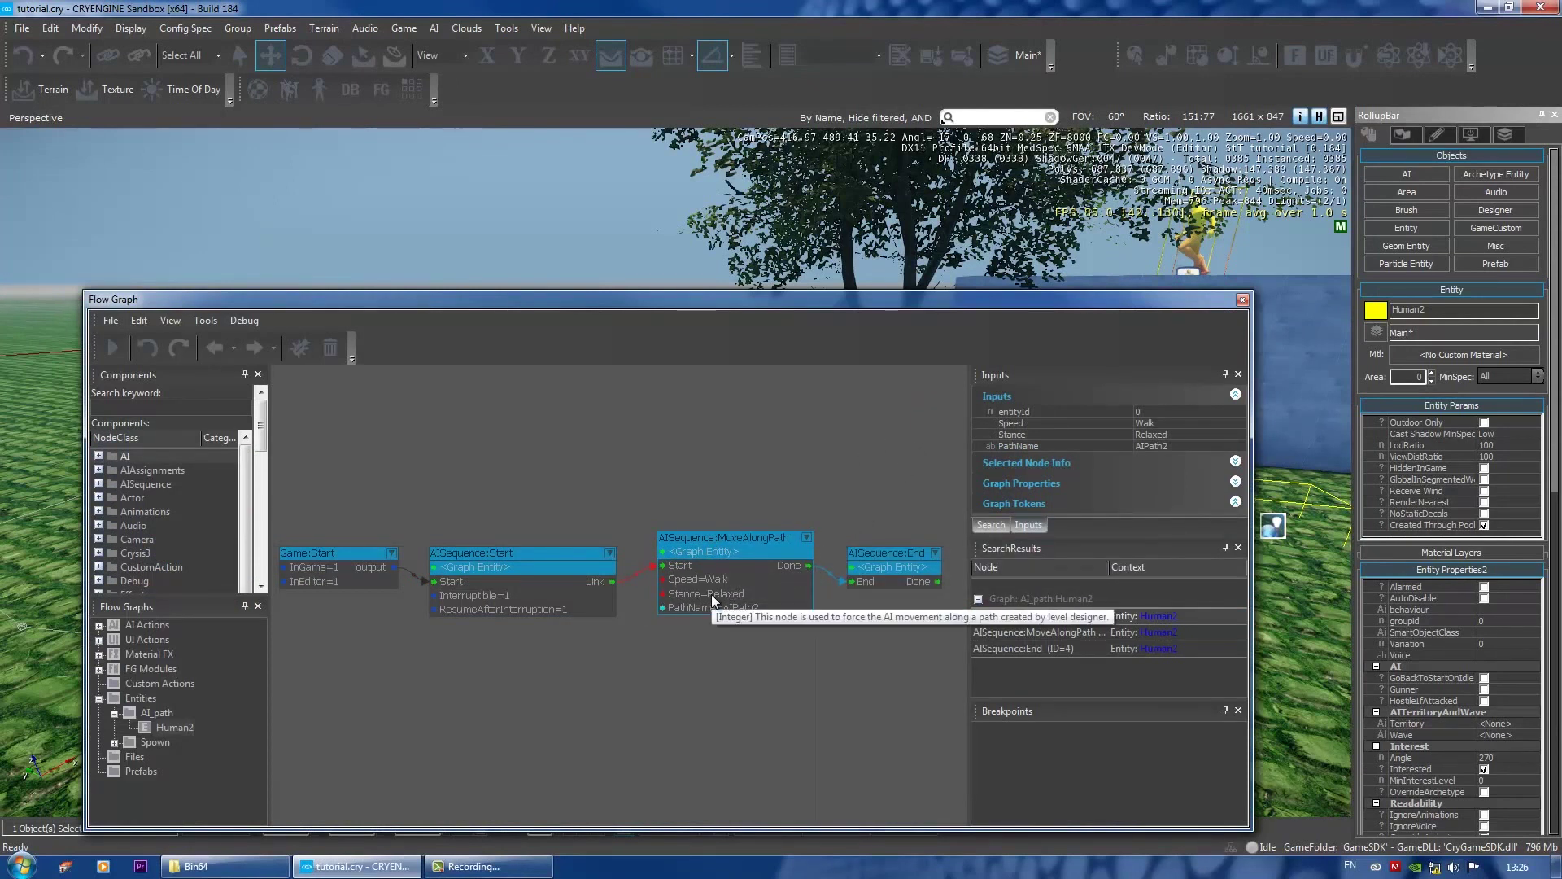
click(1162, 434)
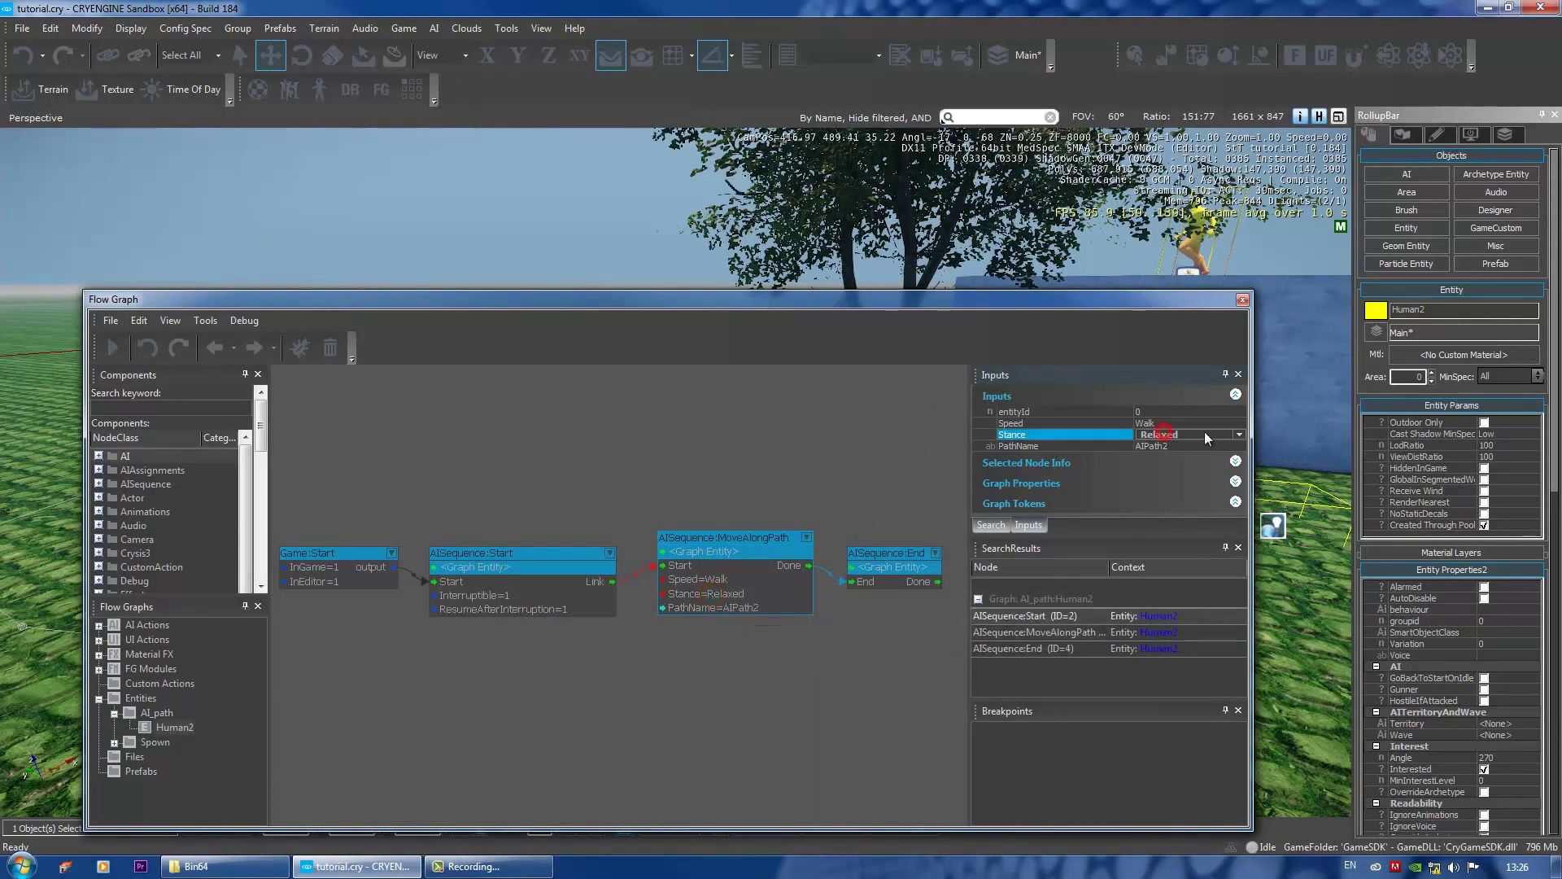
click(1238, 437)
click(1204, 423)
click(1215, 424)
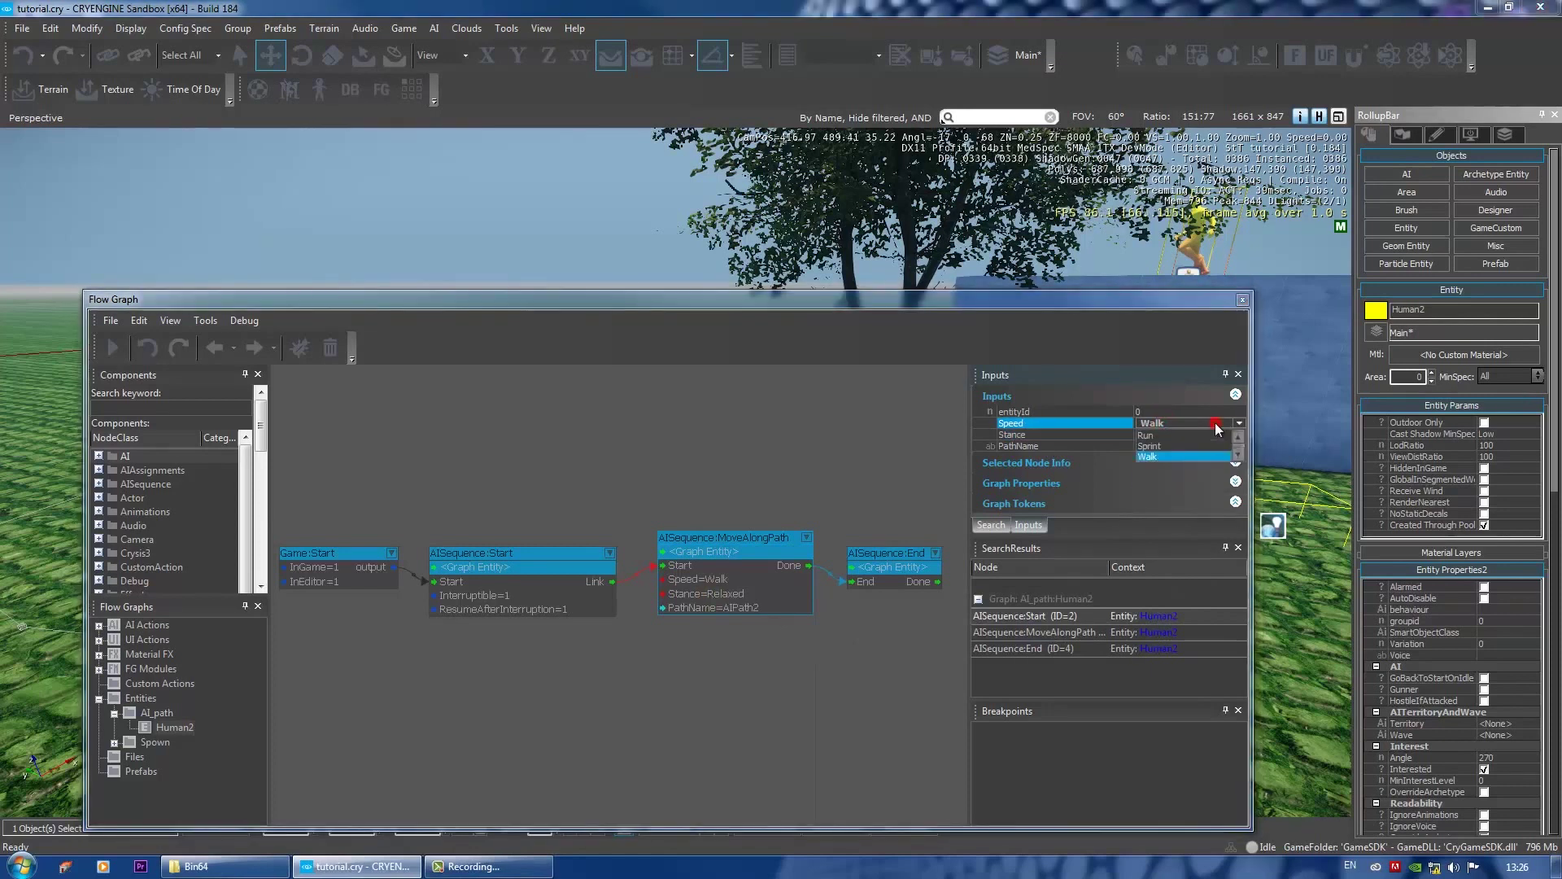
click(1147, 436)
Close the flow graph and simulate AI/Physics again to watch the character follow the path at the new speed, and stop it
click(1242, 301)
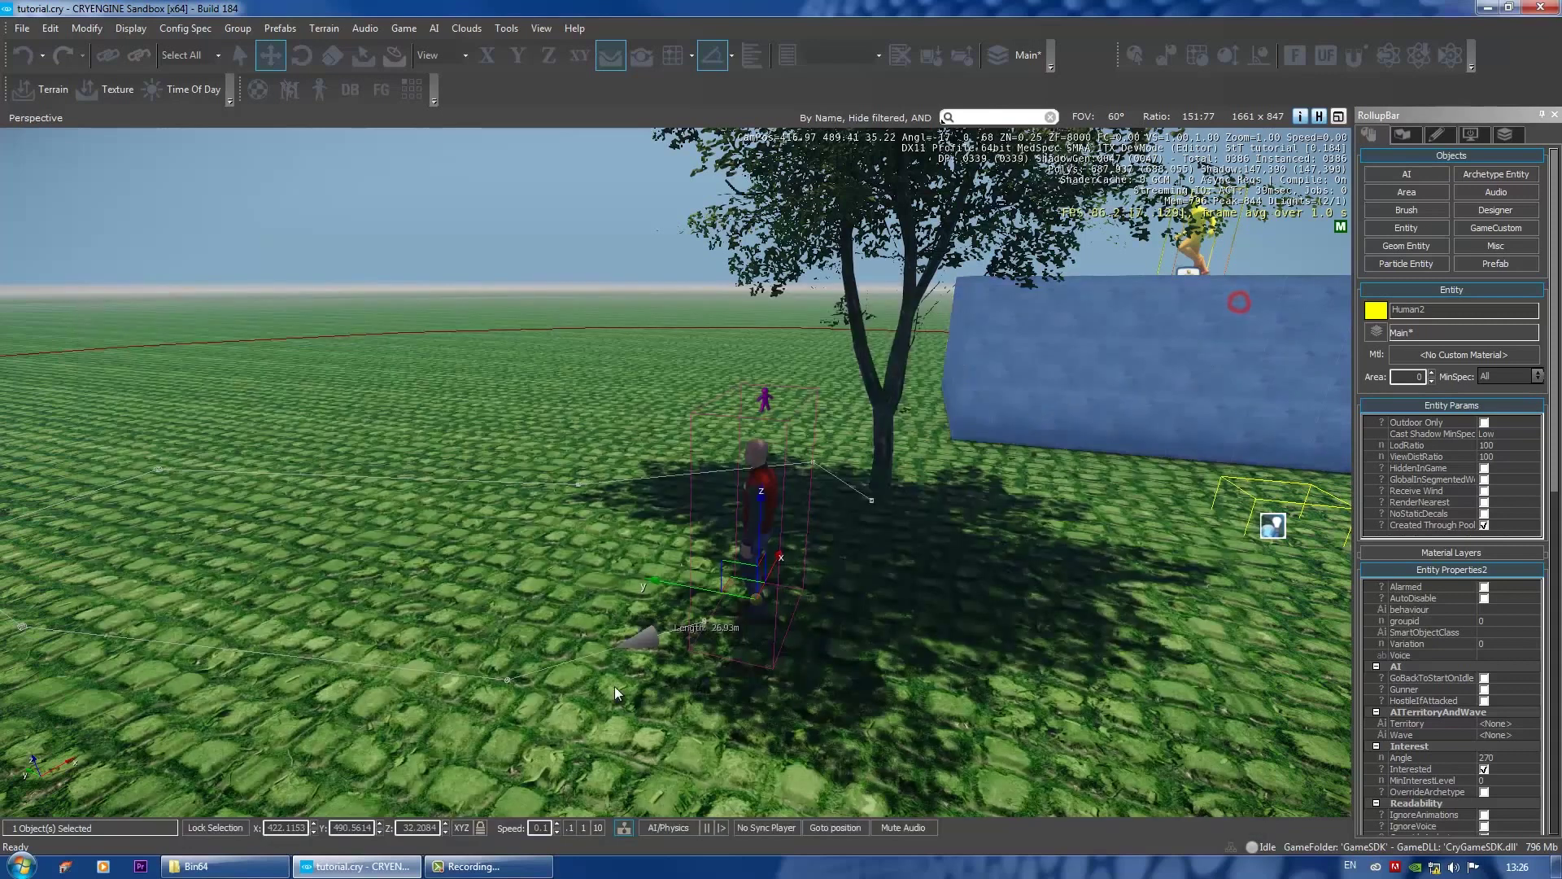
click(675, 774)
click(669, 827)
right_drag(672, 766, 654, 760)
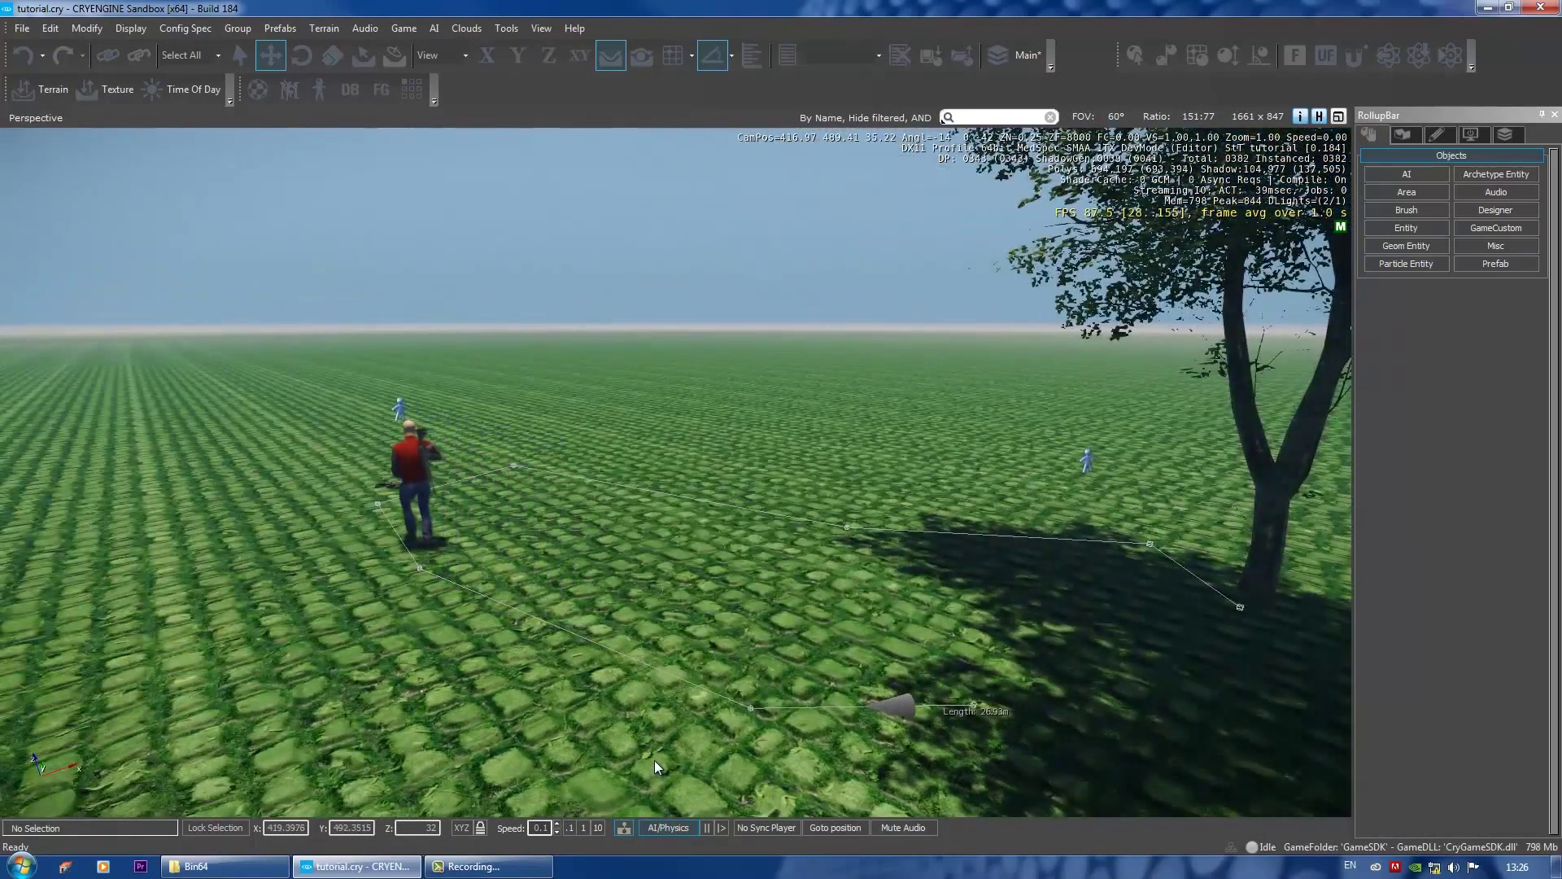
right_drag(718, 610, 826, 594)
click(687, 829)
Enter game mode, move the player down off the block and switch weapons to test the character in play
click(773, 711)
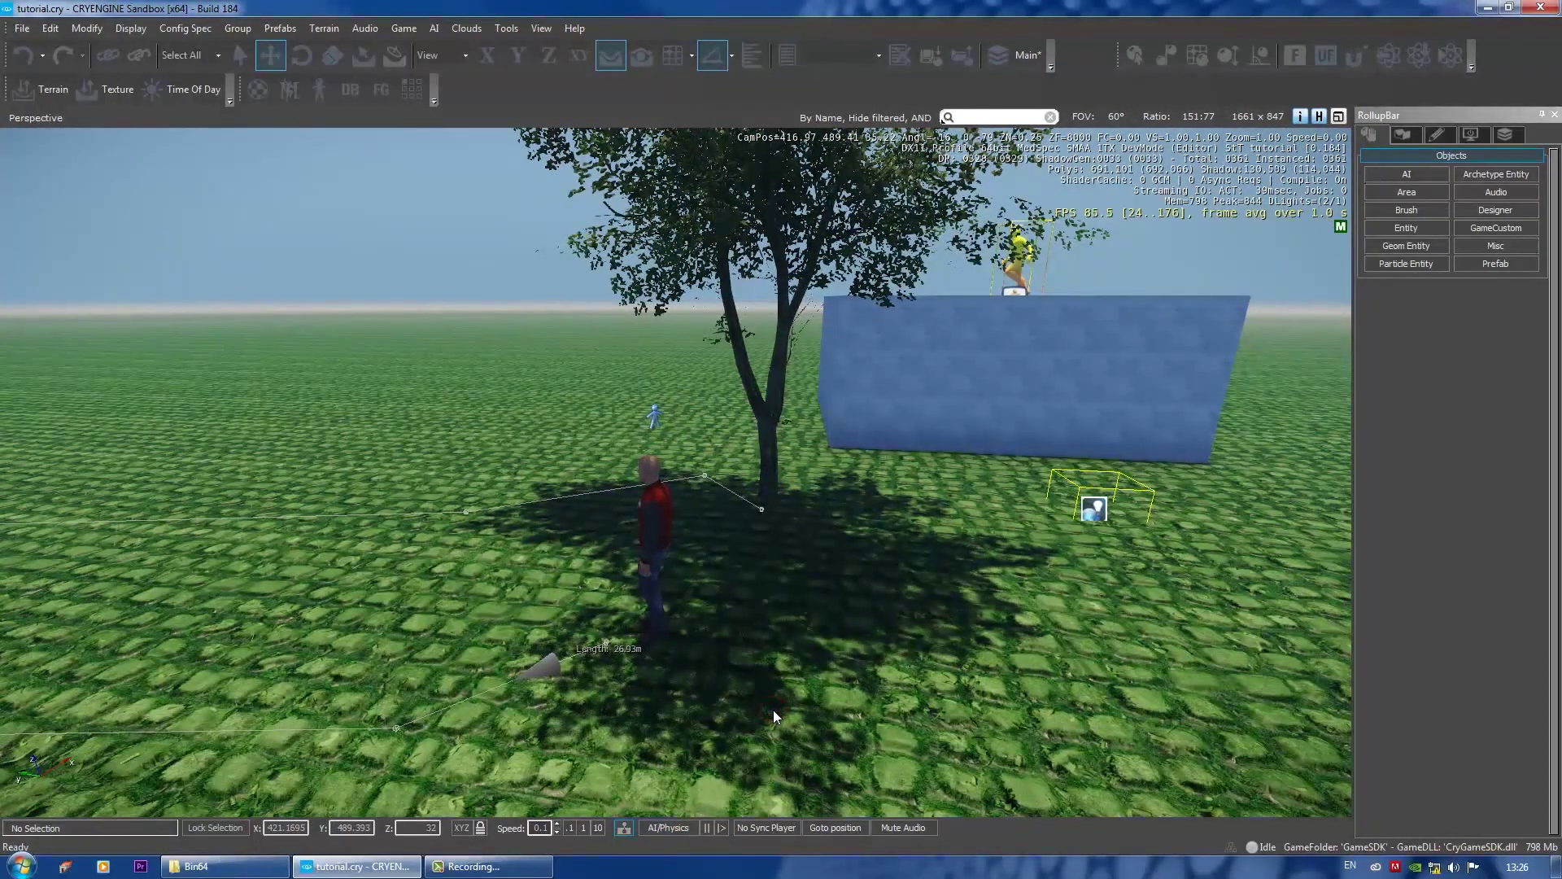
key(ctrl+g)
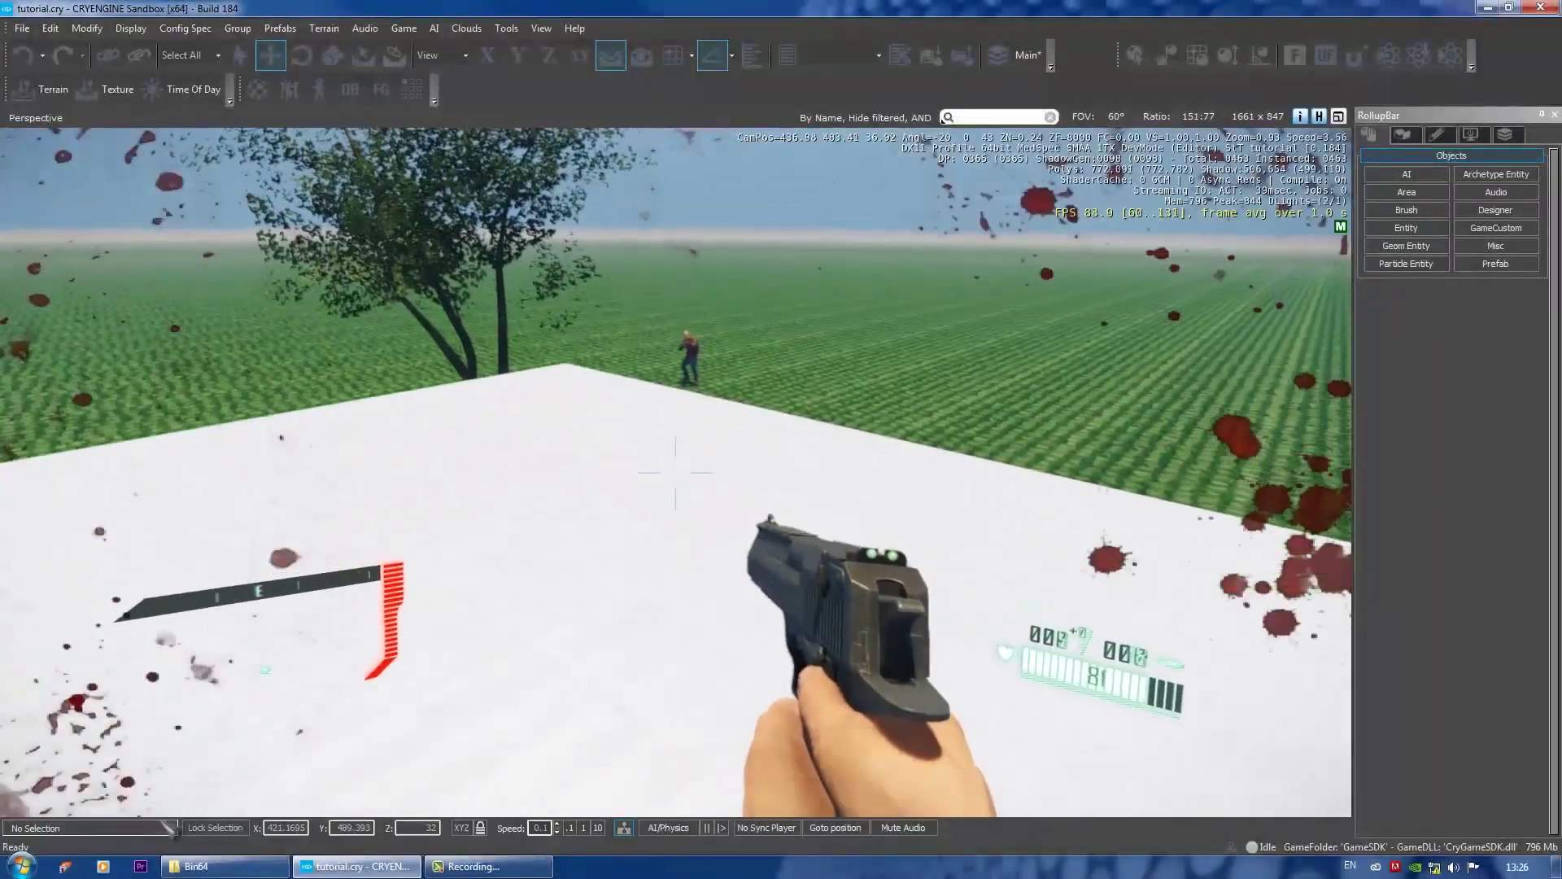
key(d)
key(1)
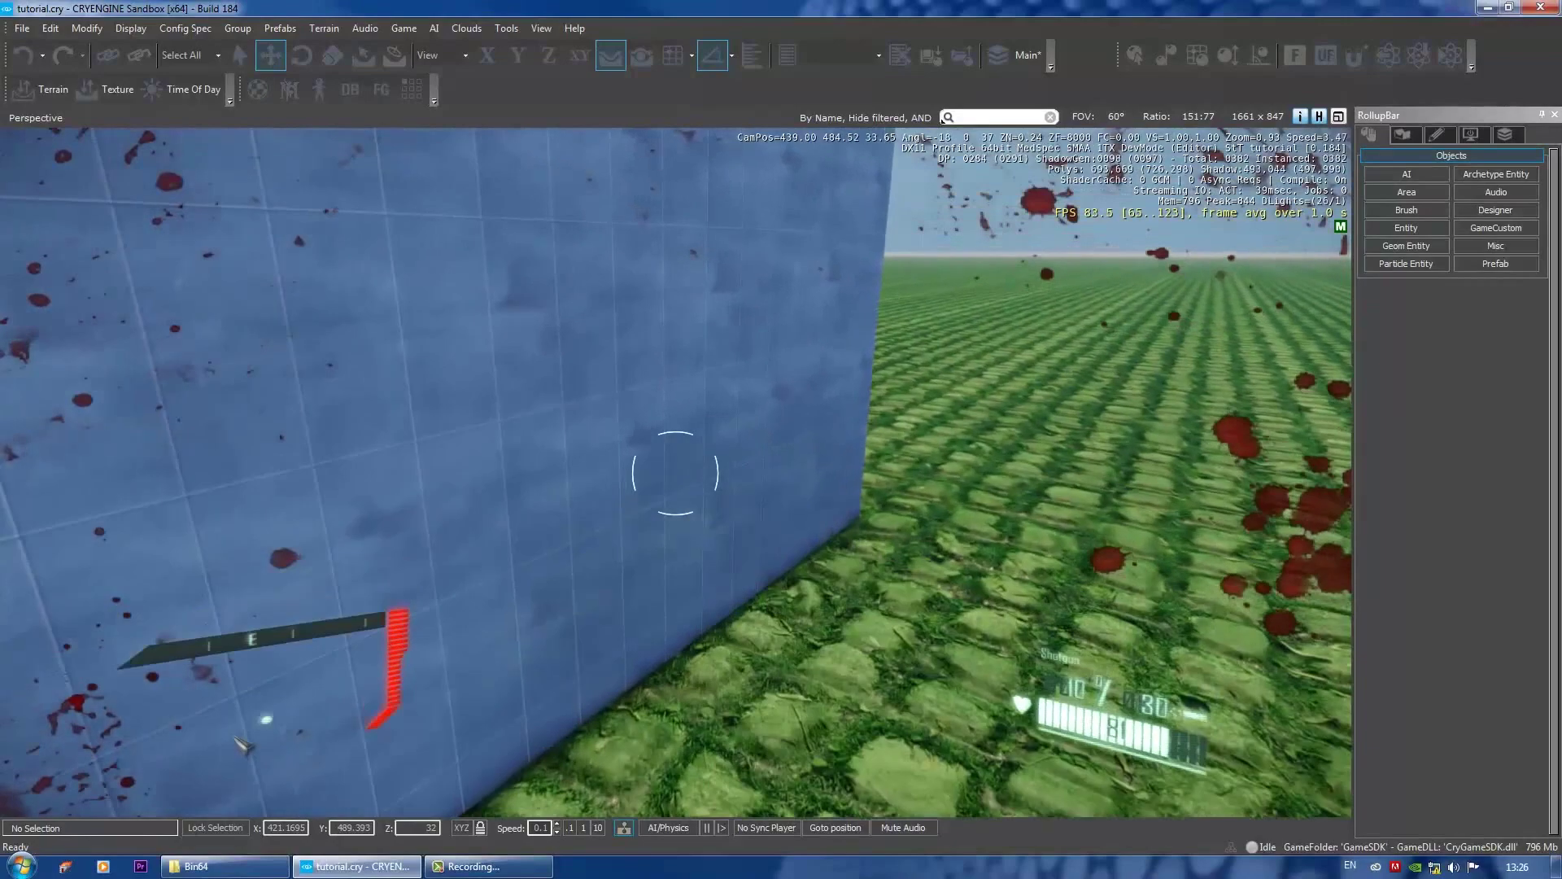
key(w)
key(1)
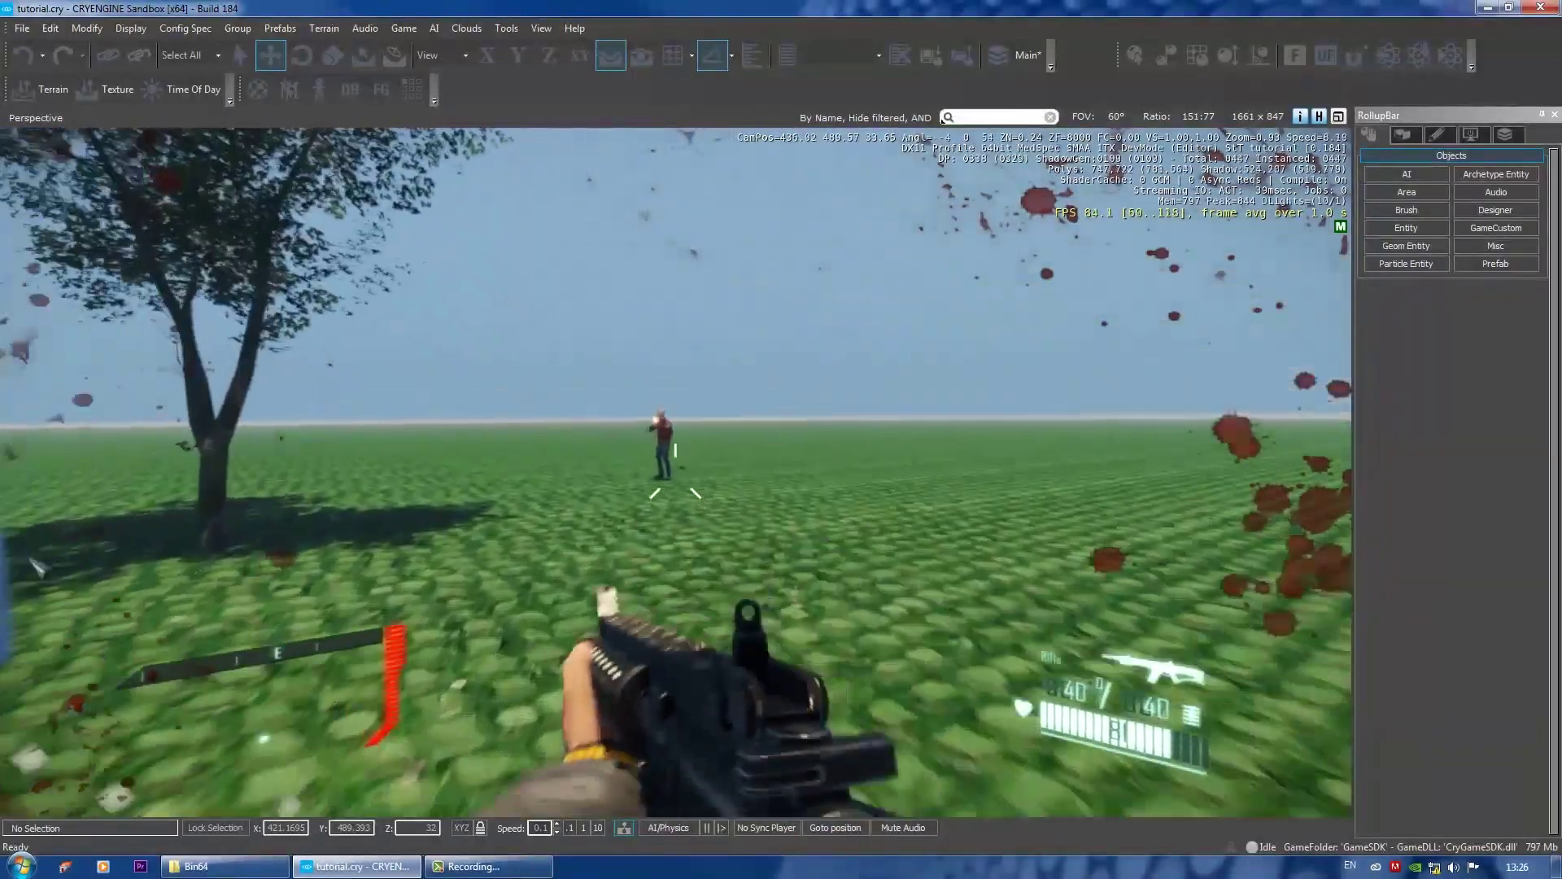
Aim the rifle and shoot the human character in game mode, approaching it to check how it reacts
right_click(675, 472)
click(675, 471)
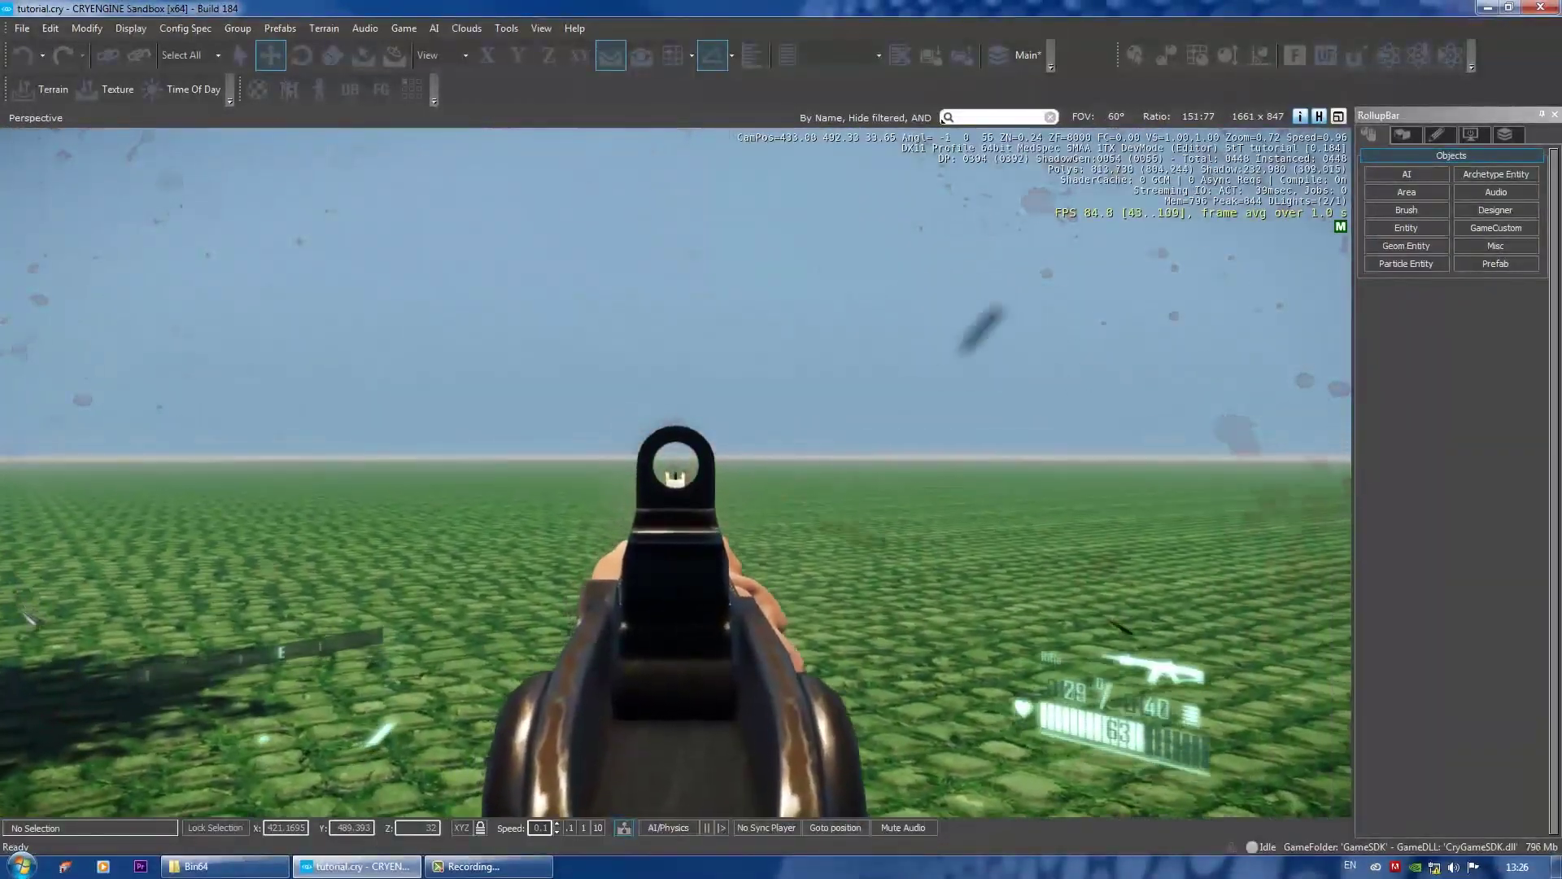
right_click(675, 472)
key(w)
click(676, 472)
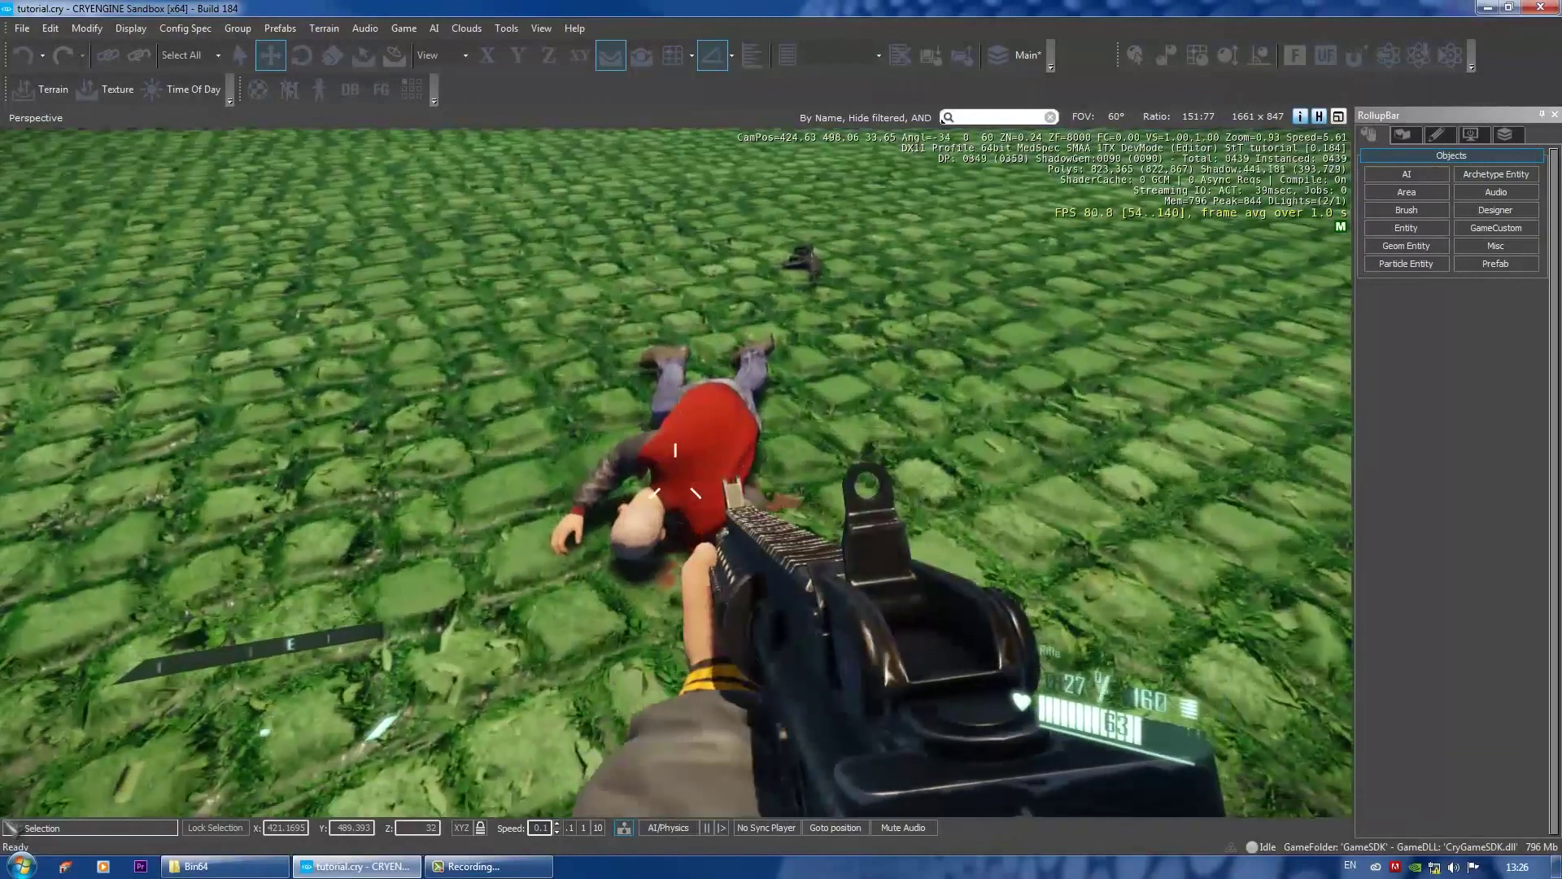
click(676, 471)
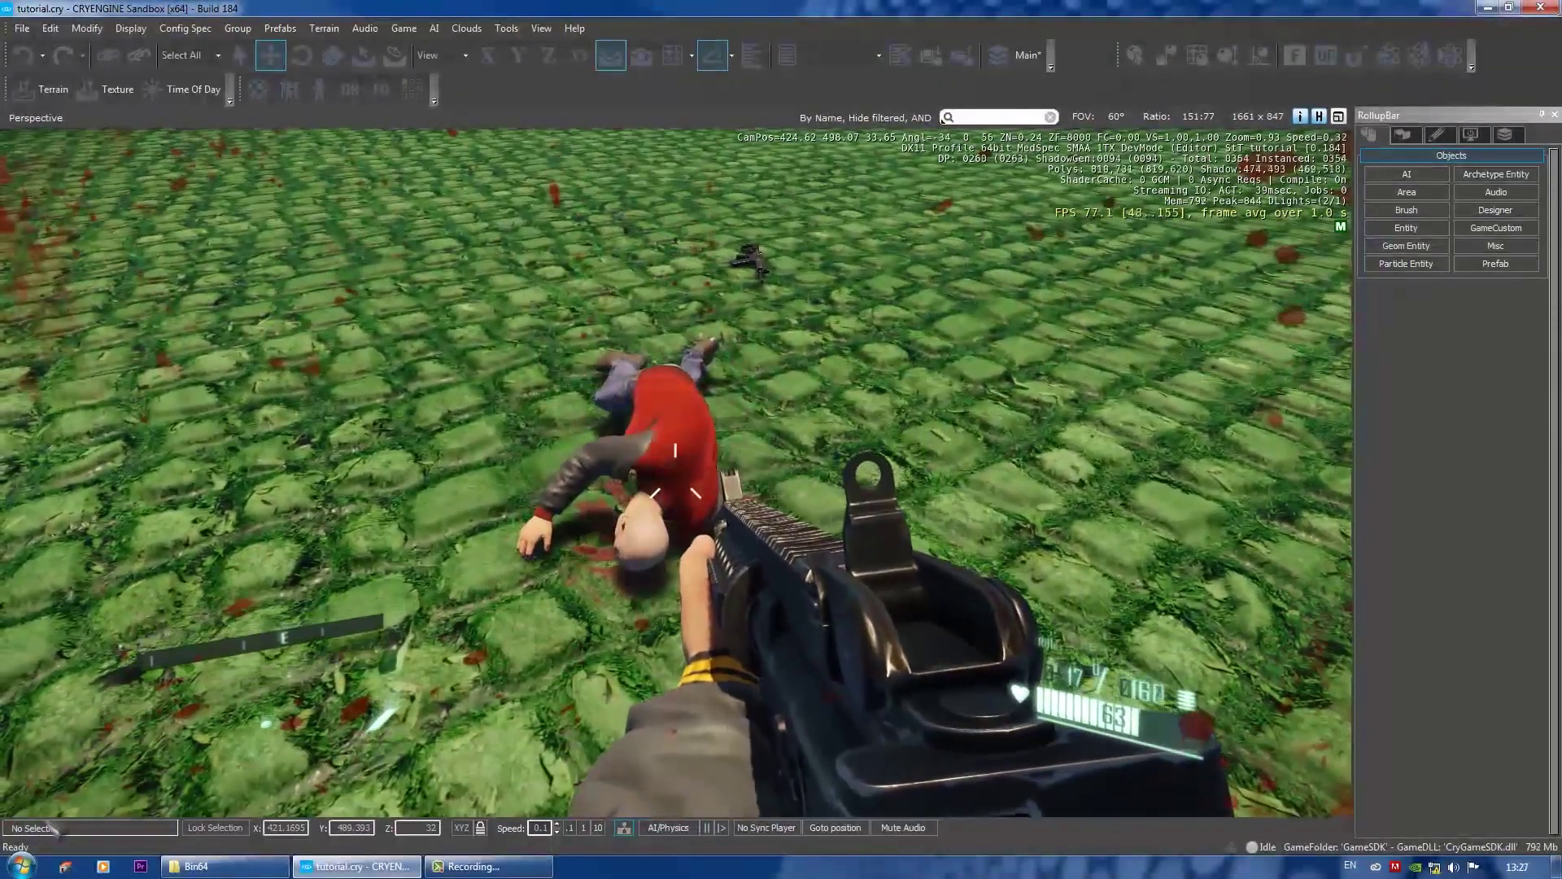